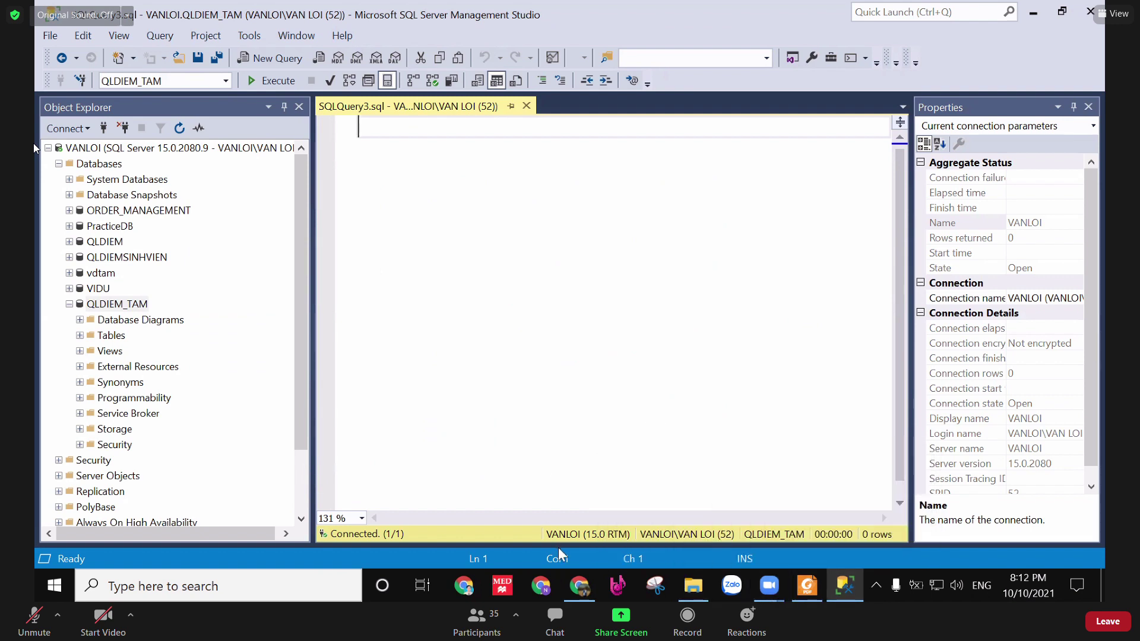
Switch to File Explorer, go to the Google Drive Laptop folder and open the CMU-IS 401 EIS attendance workbook in Excel
click(692, 586)
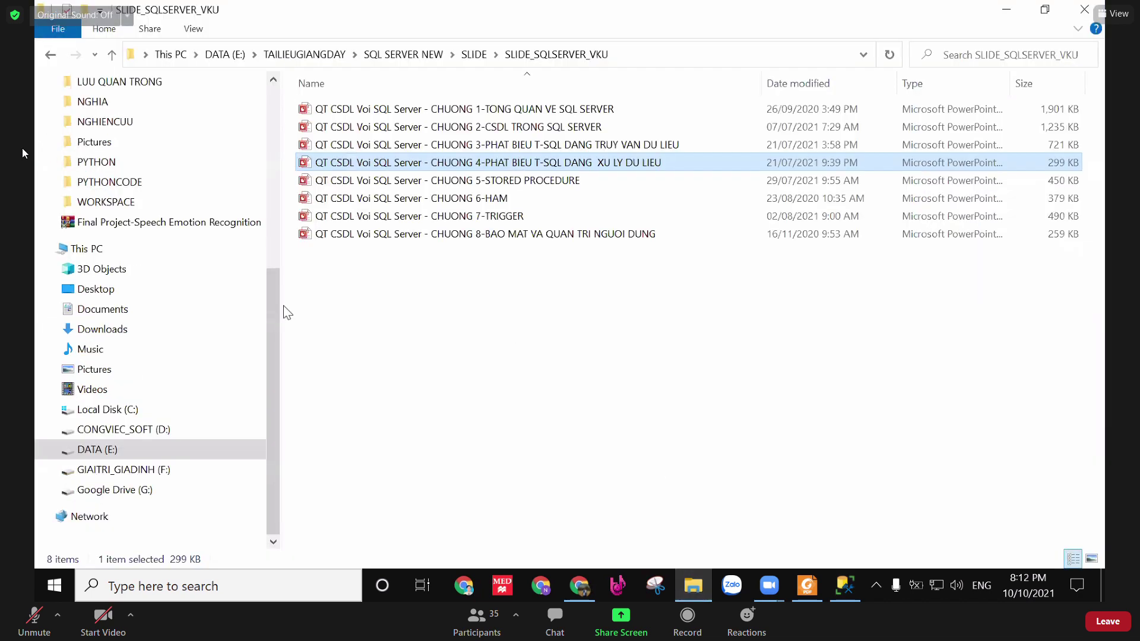
scroll(247, 124, up, 4)
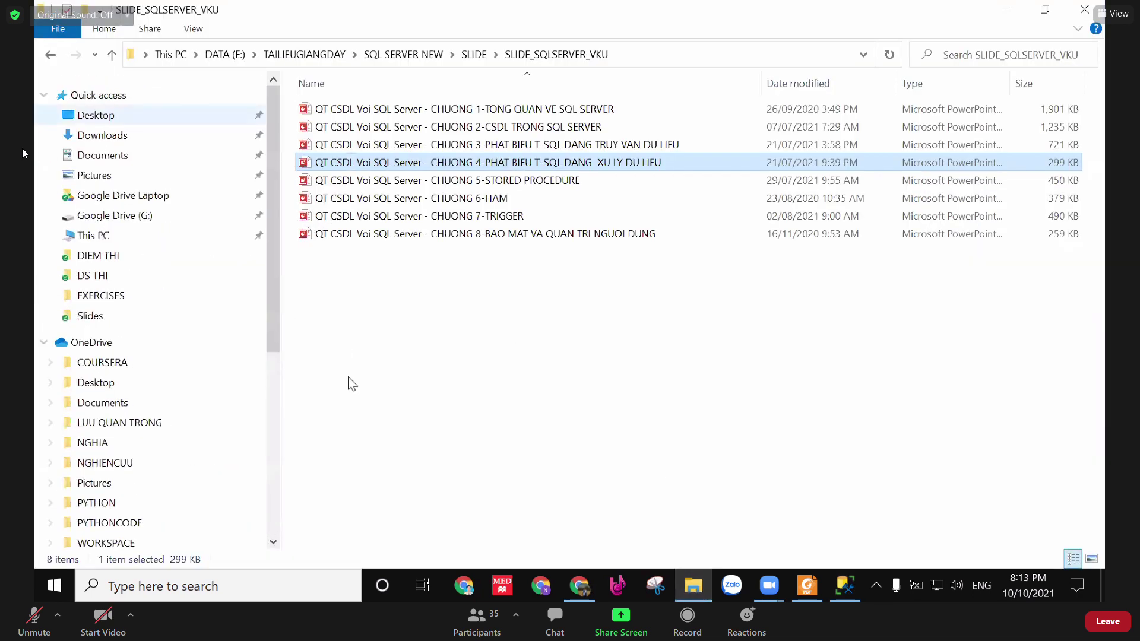
click(123, 195)
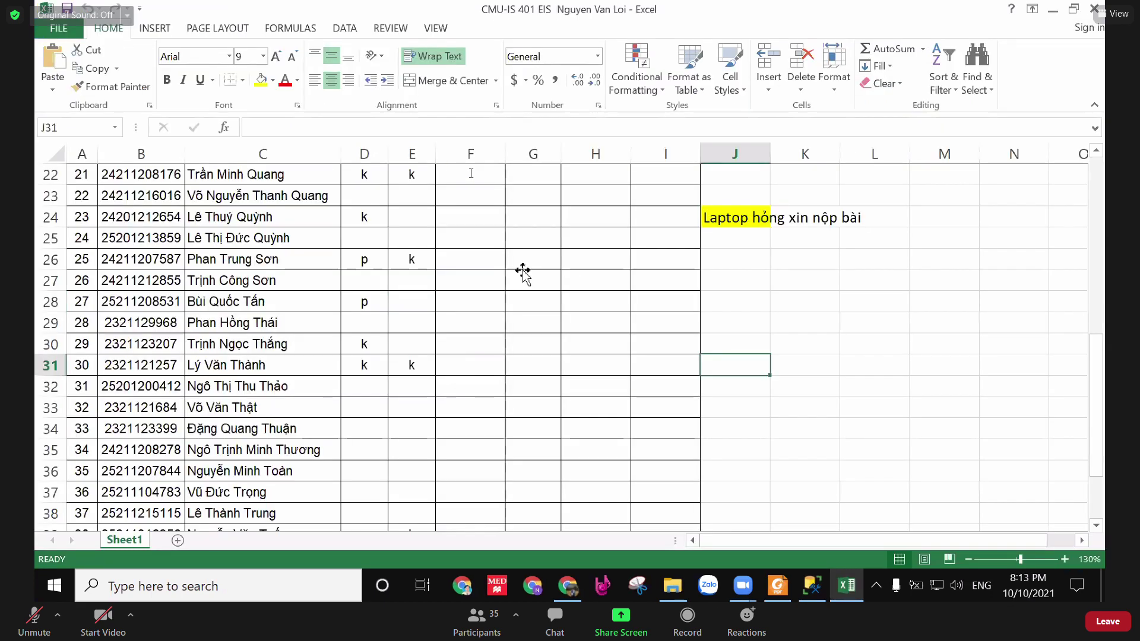
Review the attendance list and clear the 10-Oct "k" mark in cell E39
click(522, 271)
scroll(522, 271, up, 5)
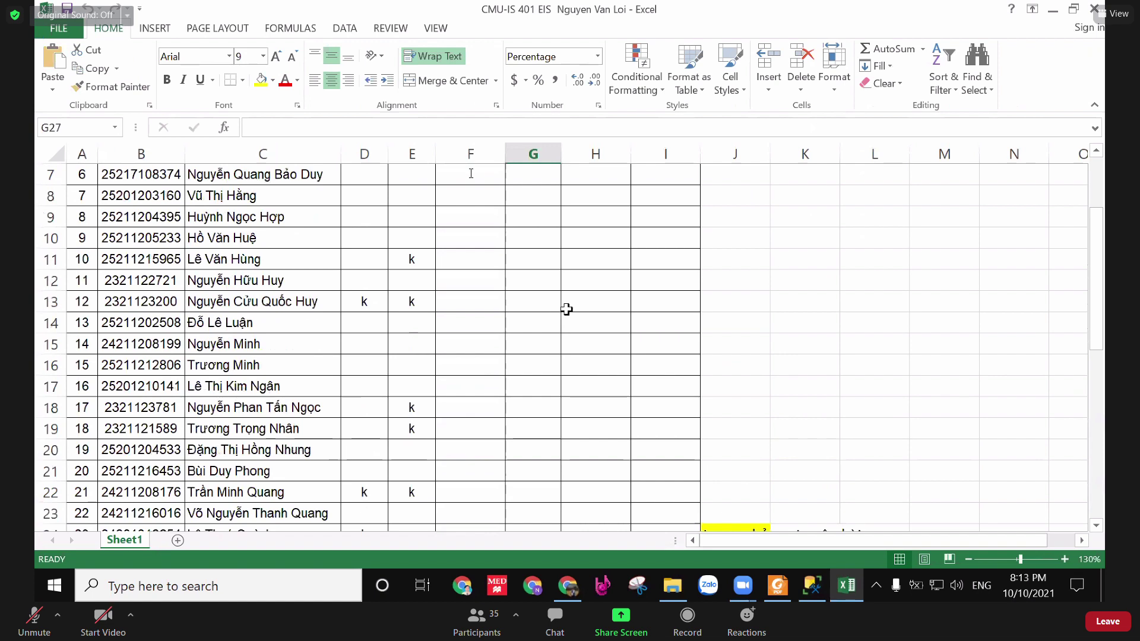
scroll(546, 308, up, 1)
scroll(549, 309, up, 1)
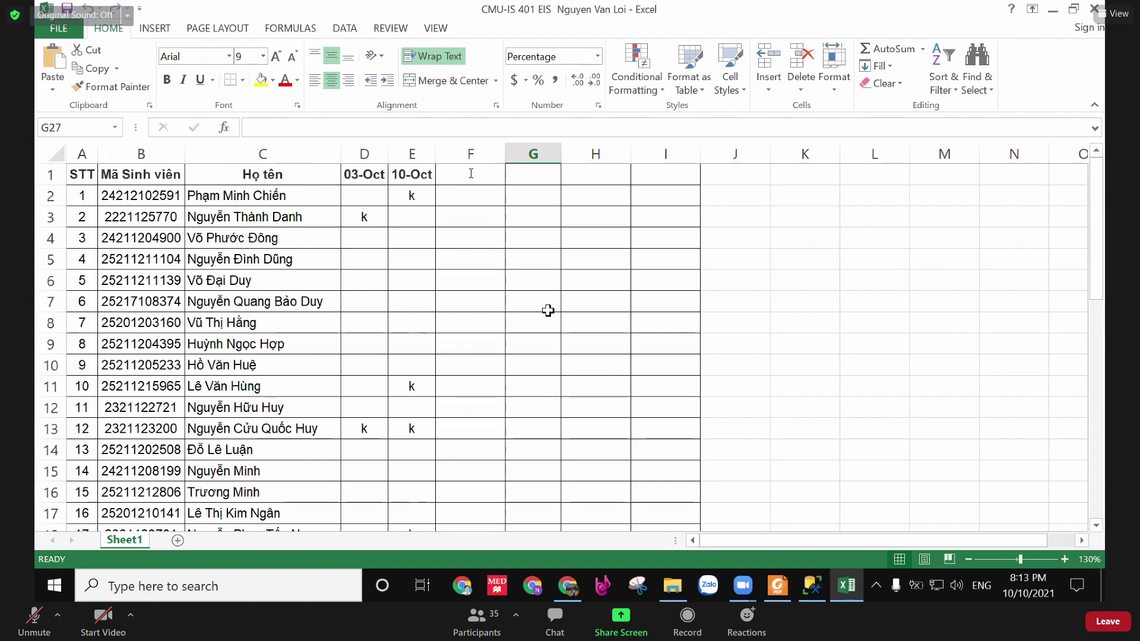
scroll(547, 311, down, 1)
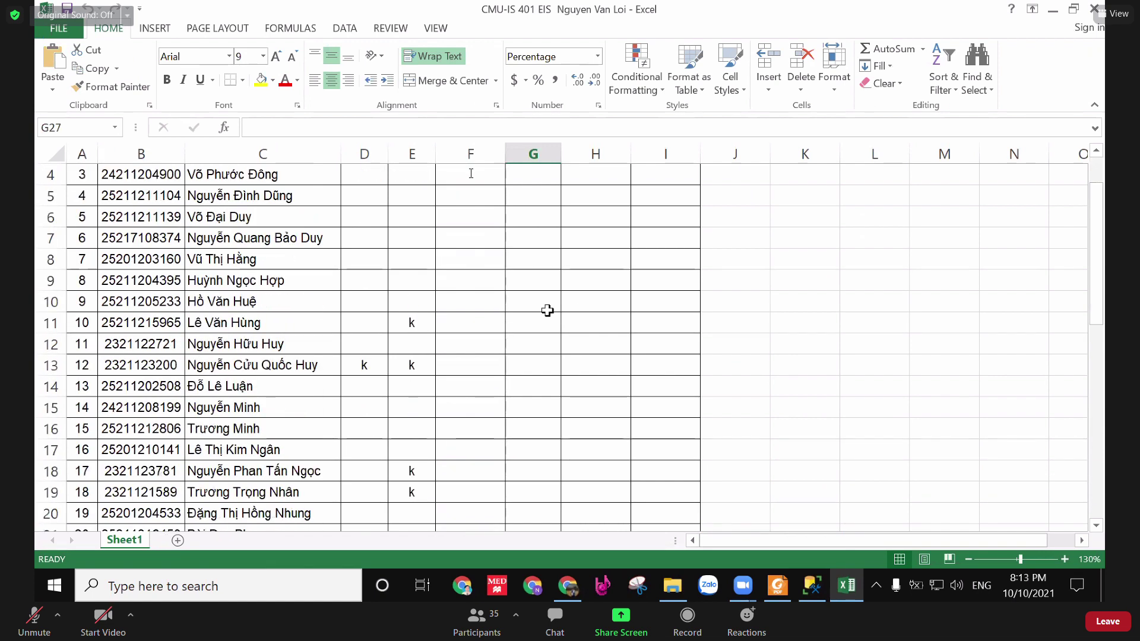
scroll(547, 311, down, 2)
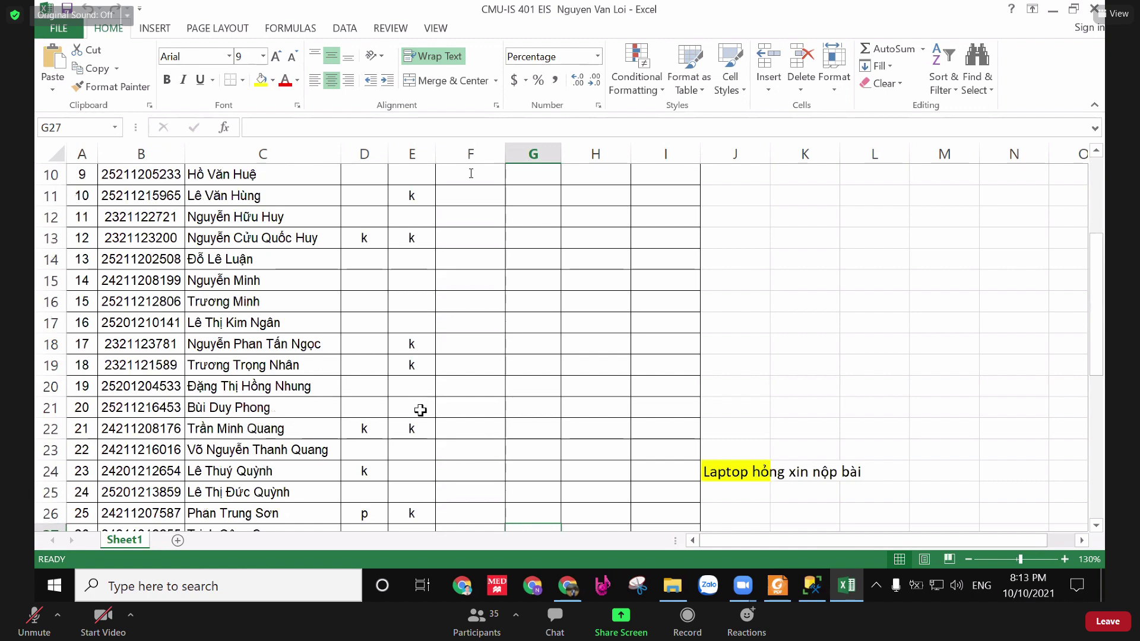
scroll(420, 410, down, 6)
click(420, 410)
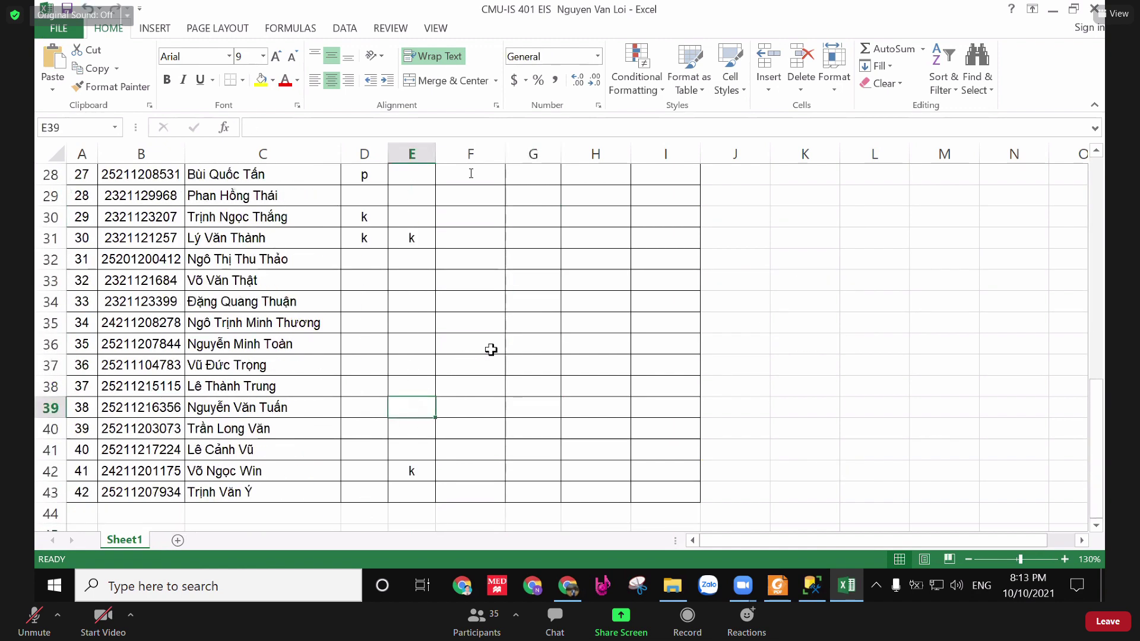
Clear the 10-Oct "k" mark of the first student, in cell E2
scroll(490, 350, up, 2)
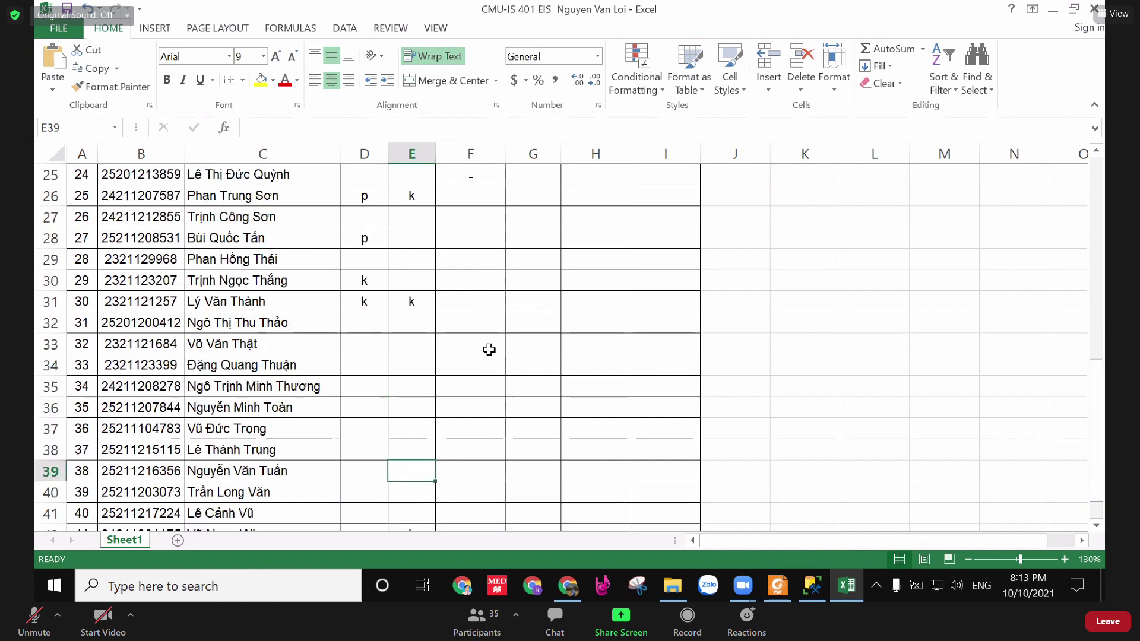
scroll(488, 349, up, 1)
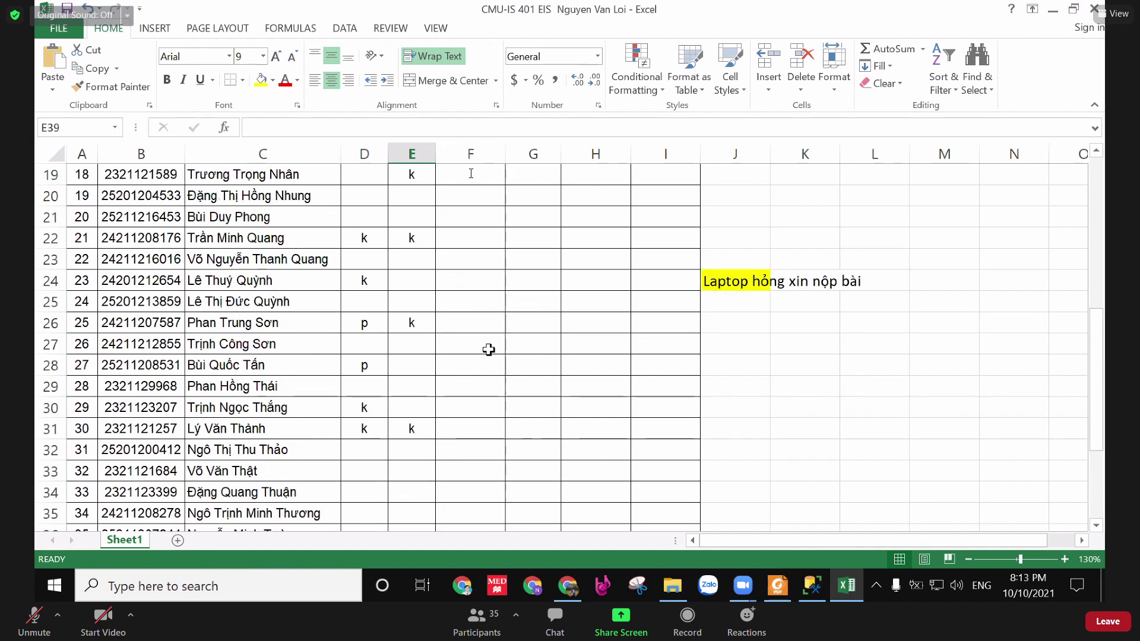
scroll(488, 349, up, 3)
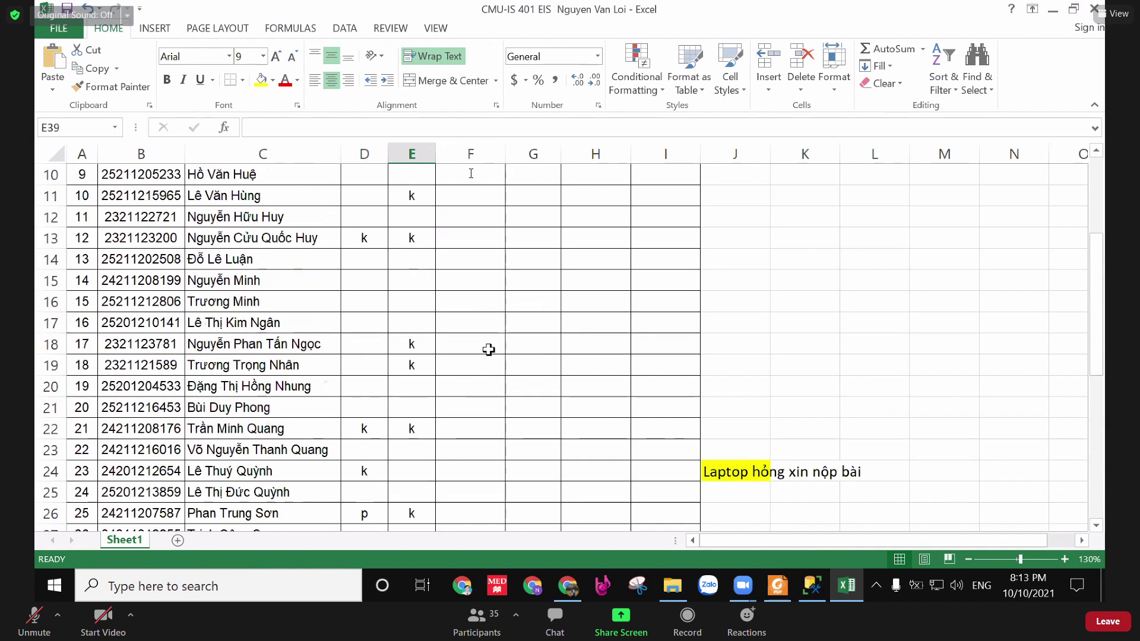
scroll(488, 349, up, 3)
scroll(487, 351, down, 2)
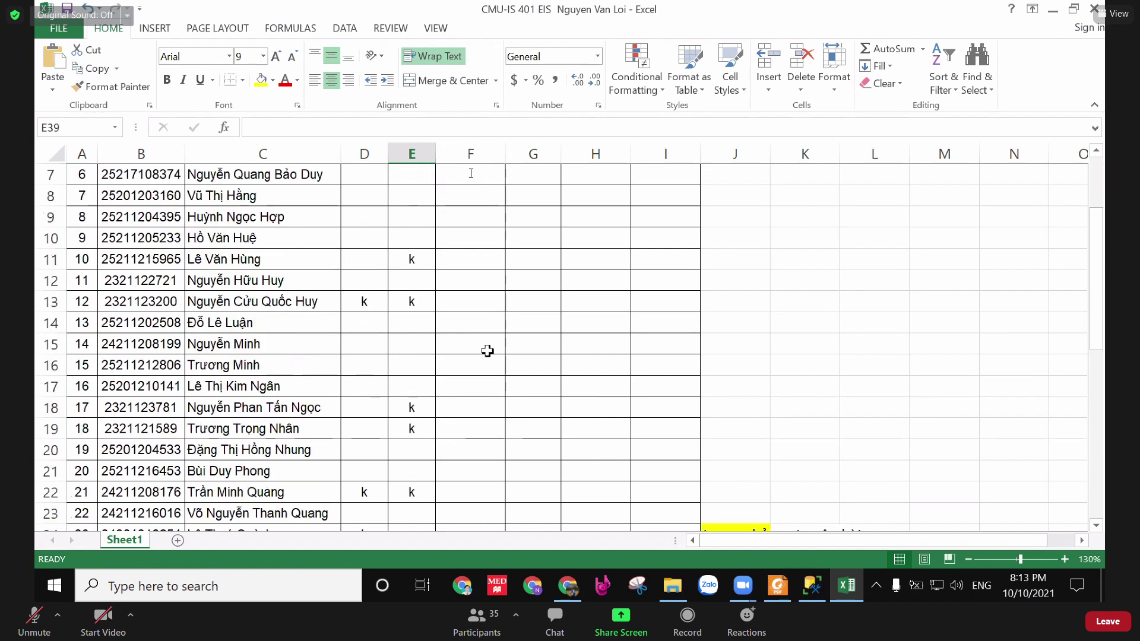
scroll(438, 313, down, 1)
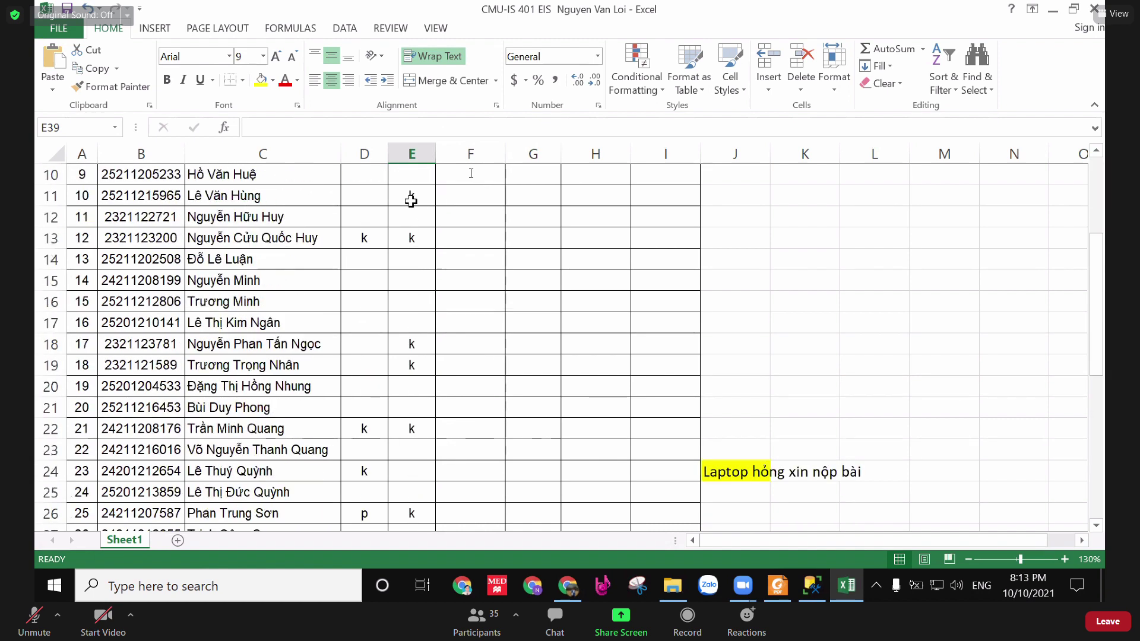
key(ctrl+Up)
Clear the 10-Oct "k" marks in cells E18 and E11
scroll(451, 302, down, 1)
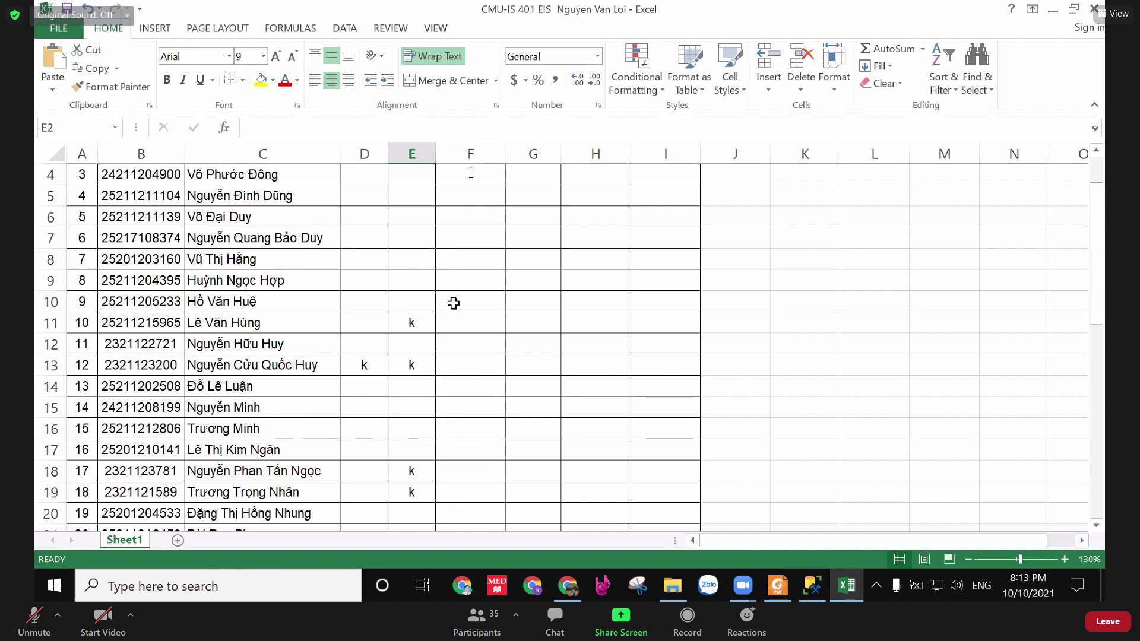
click(418, 469)
key(Delete)
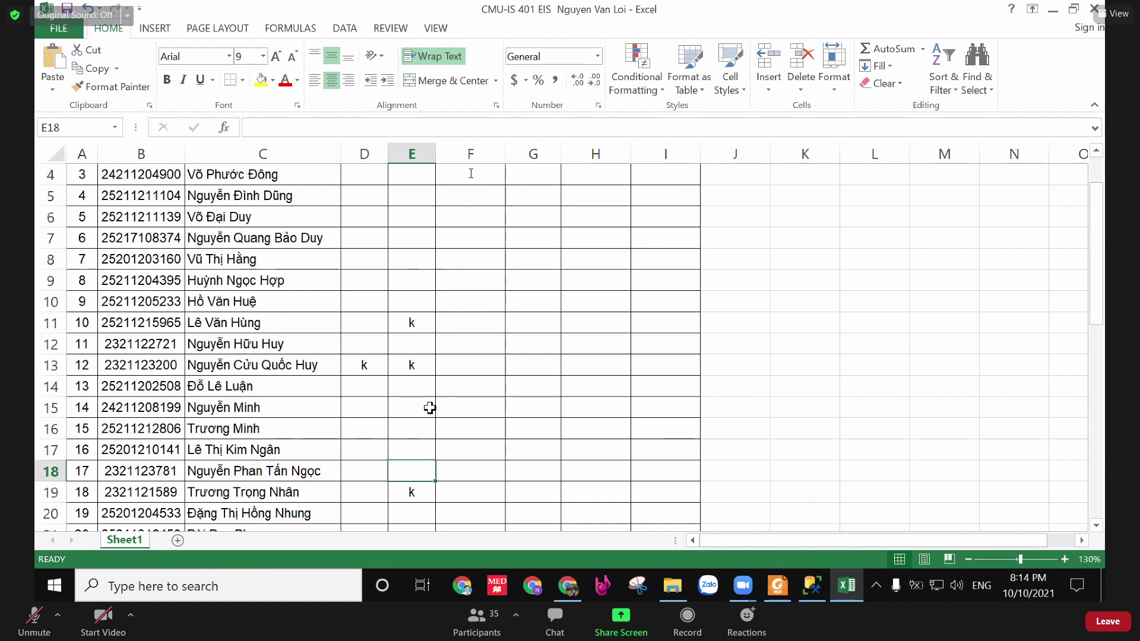
scroll(412, 399, up, 1)
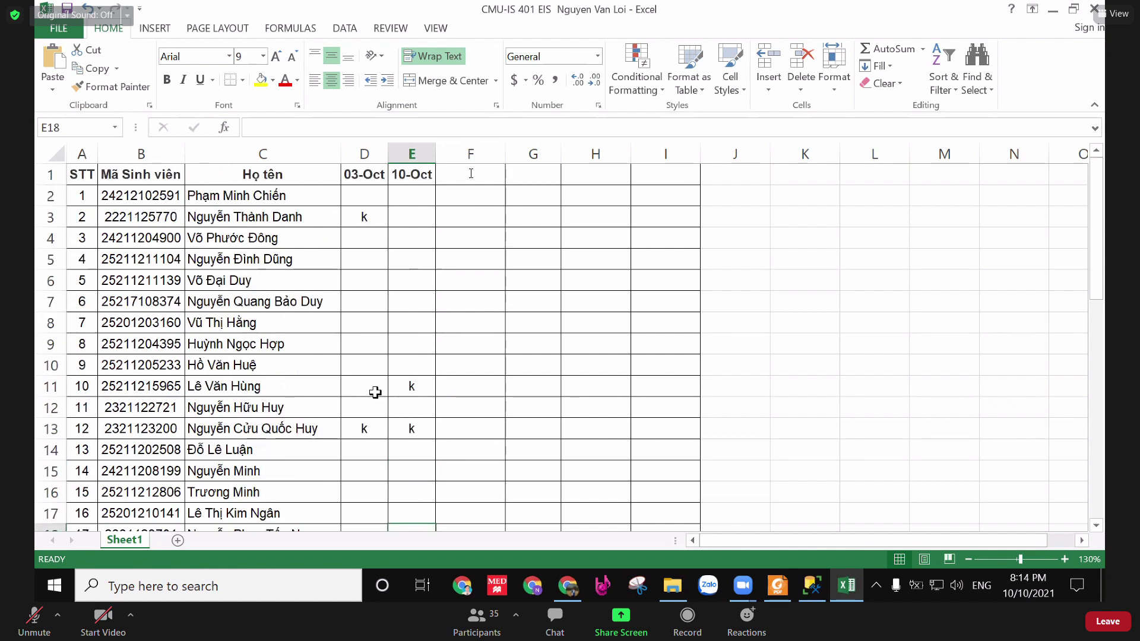
click(414, 384)
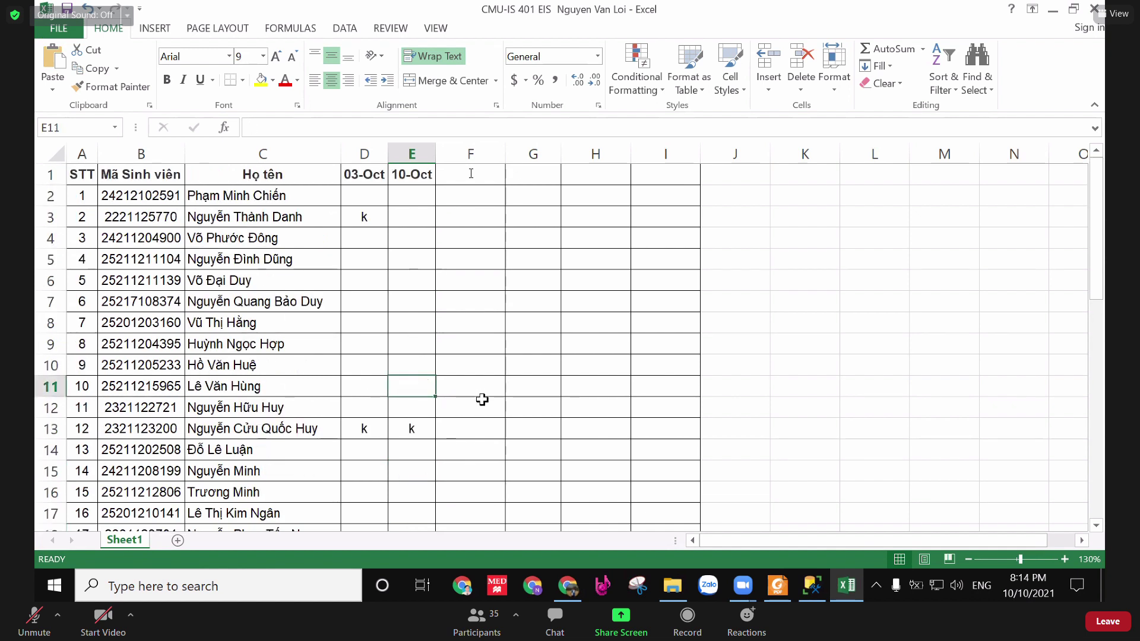
Examine the remaining "k" and "p" attendance marks for 03-Oct and 10-Oct across the whole student list
scroll(481, 409, down, 2)
scroll(480, 419, down, 2)
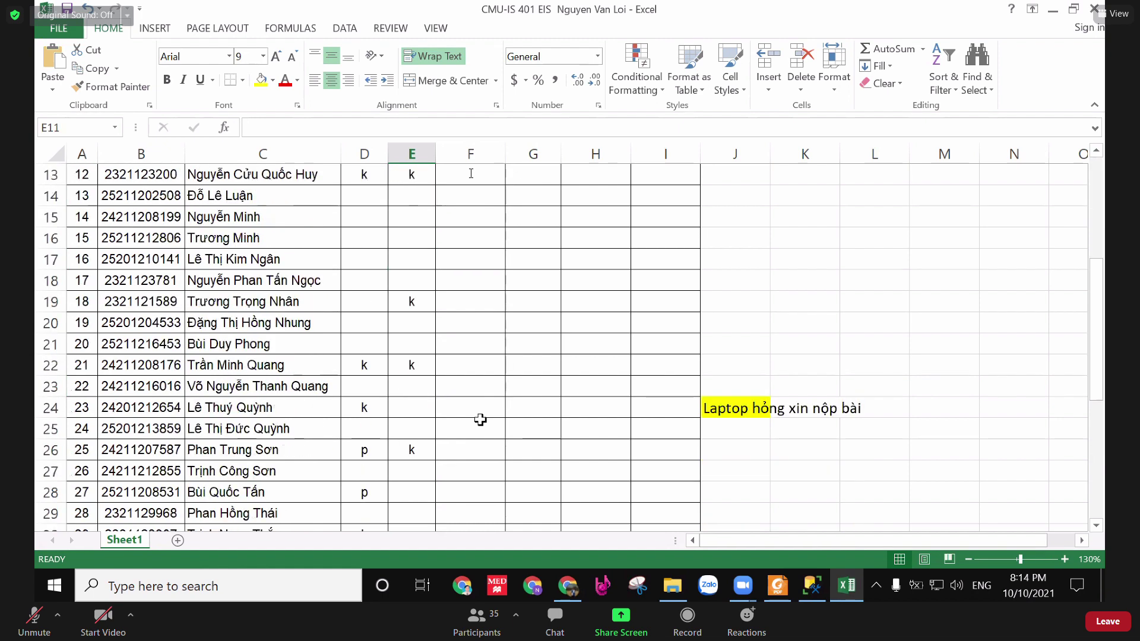
scroll(479, 420, down, 1)
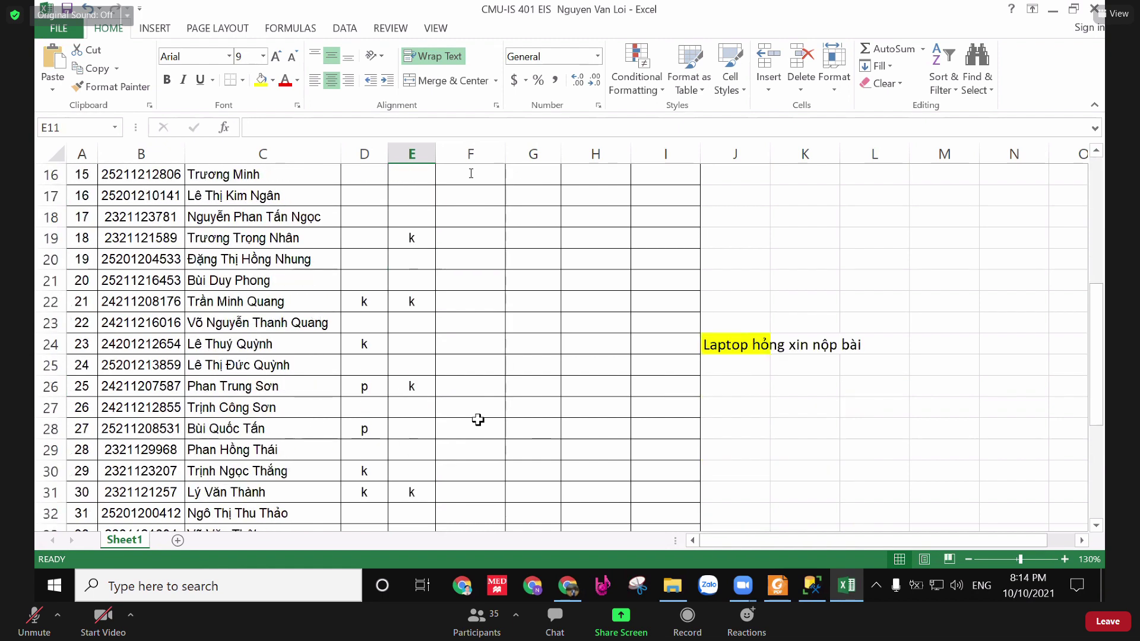
scroll(479, 419, down, 8)
scroll(440, 338, up, 2)
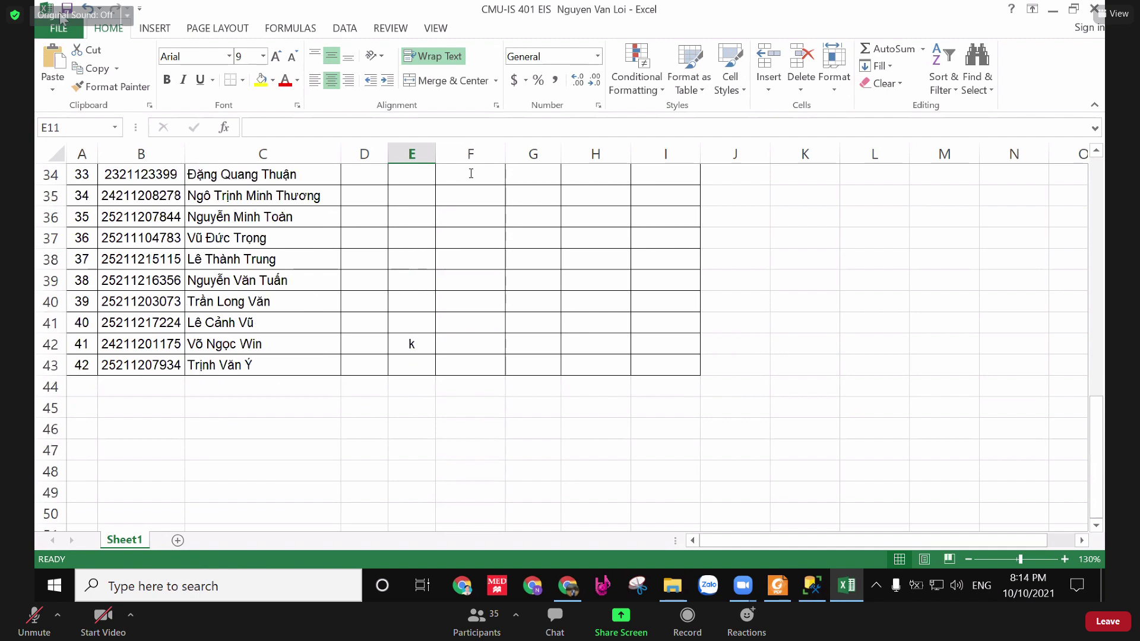
scroll(470, 174, up, 2)
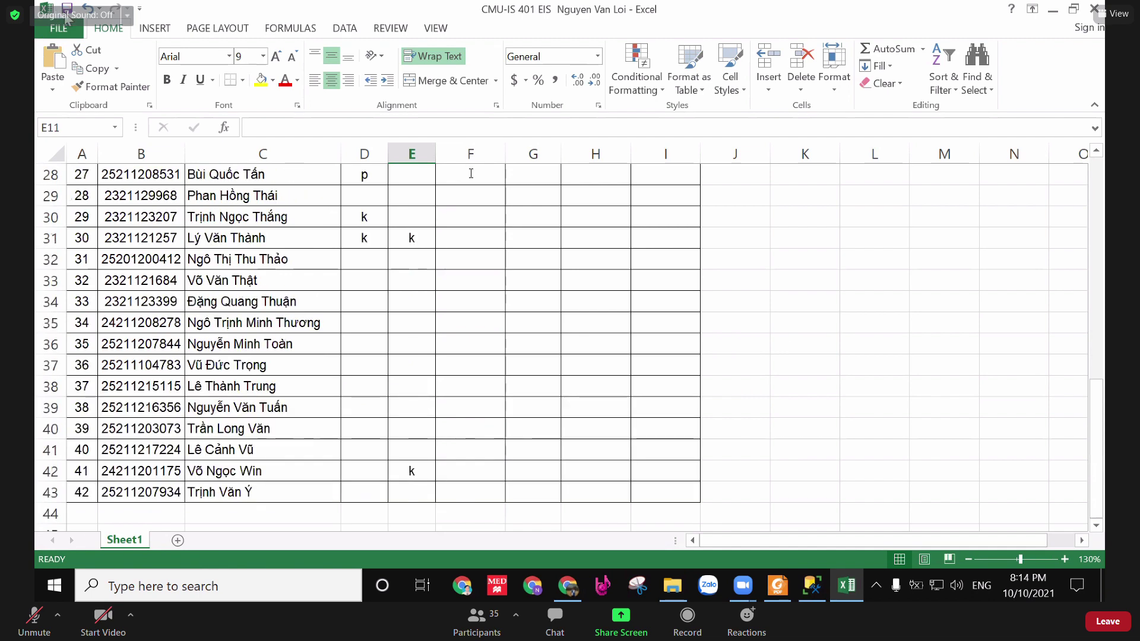
scroll(486, 274, up, 3)
scroll(486, 274, up, 4)
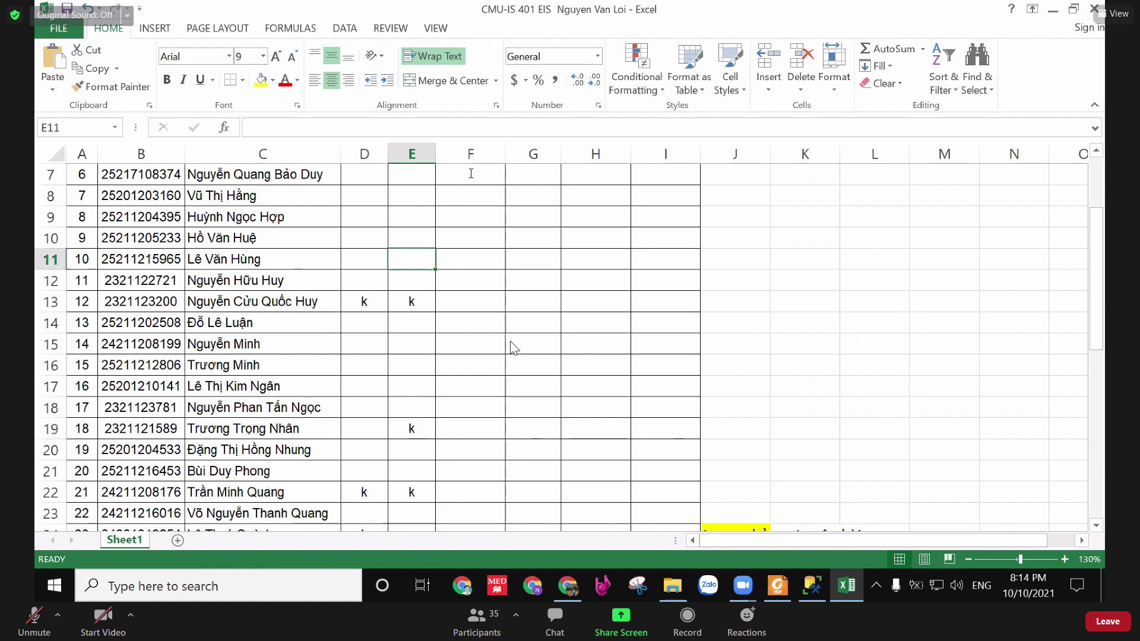
scroll(443, 184, up, 2)
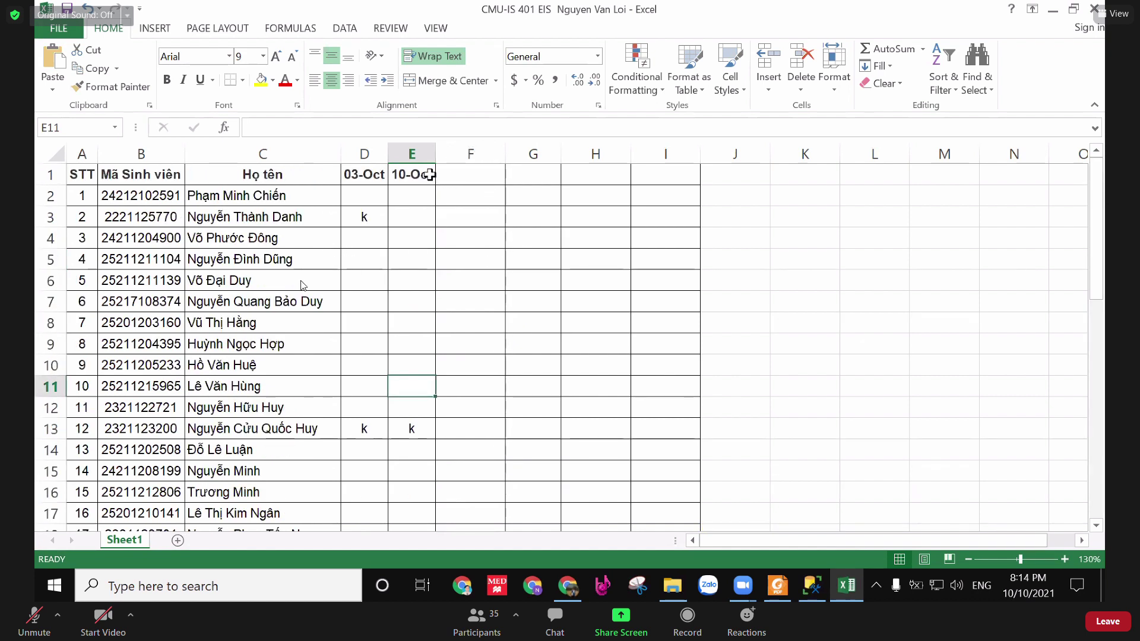
scroll(411, 294, down, 12)
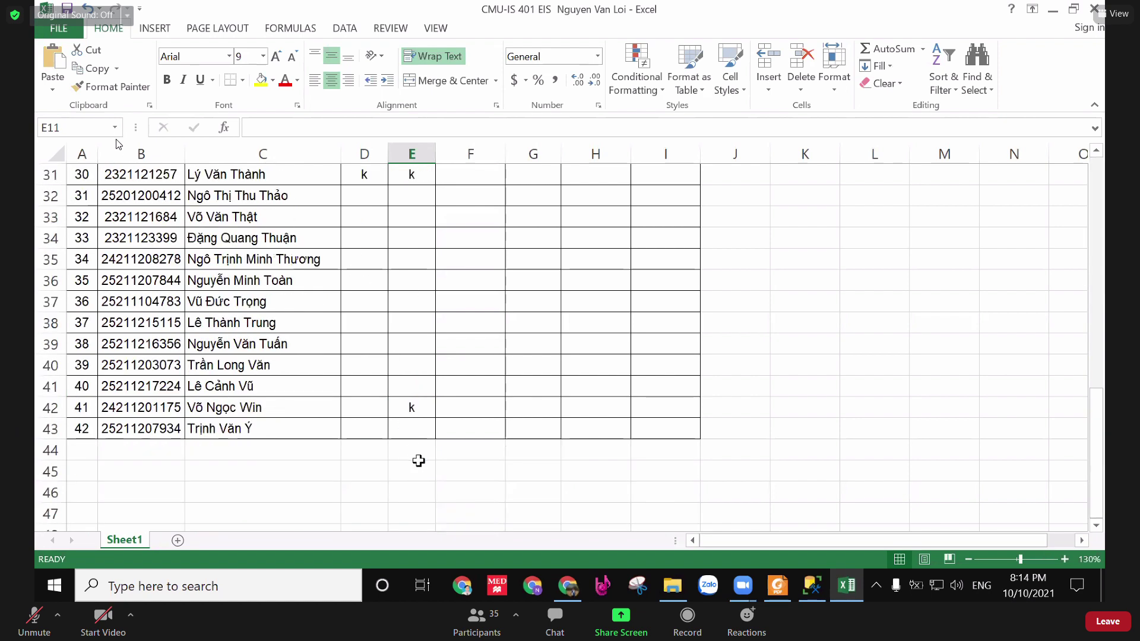
scroll(419, 460, up, 9)
scroll(419, 461, down, 1)
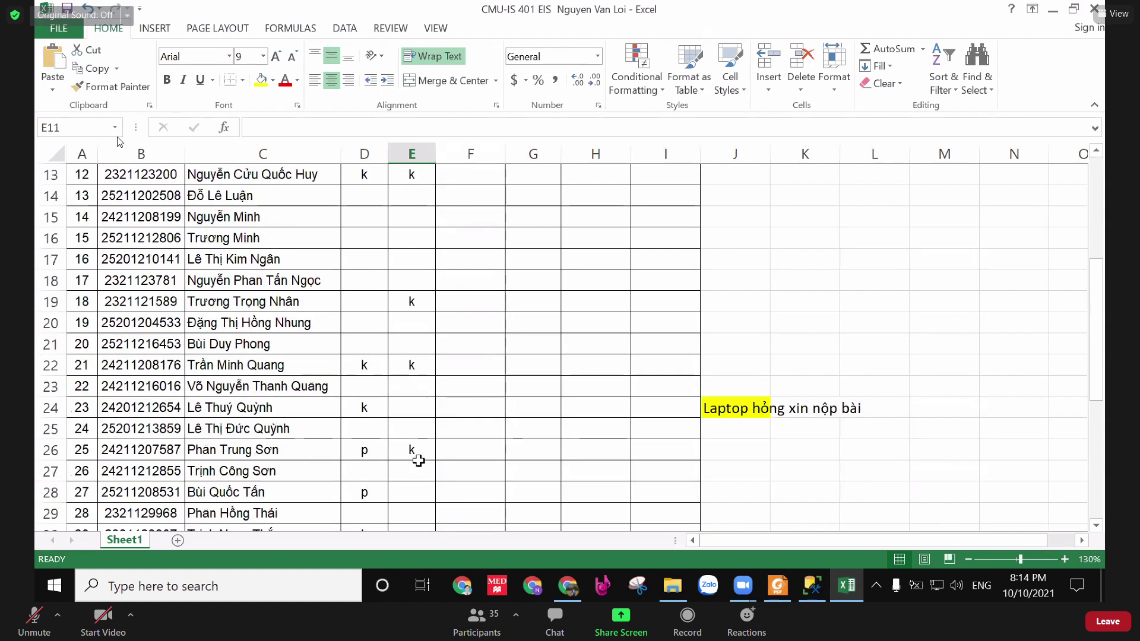
scroll(418, 461, down, 4)
scroll(473, 287, down, 2)
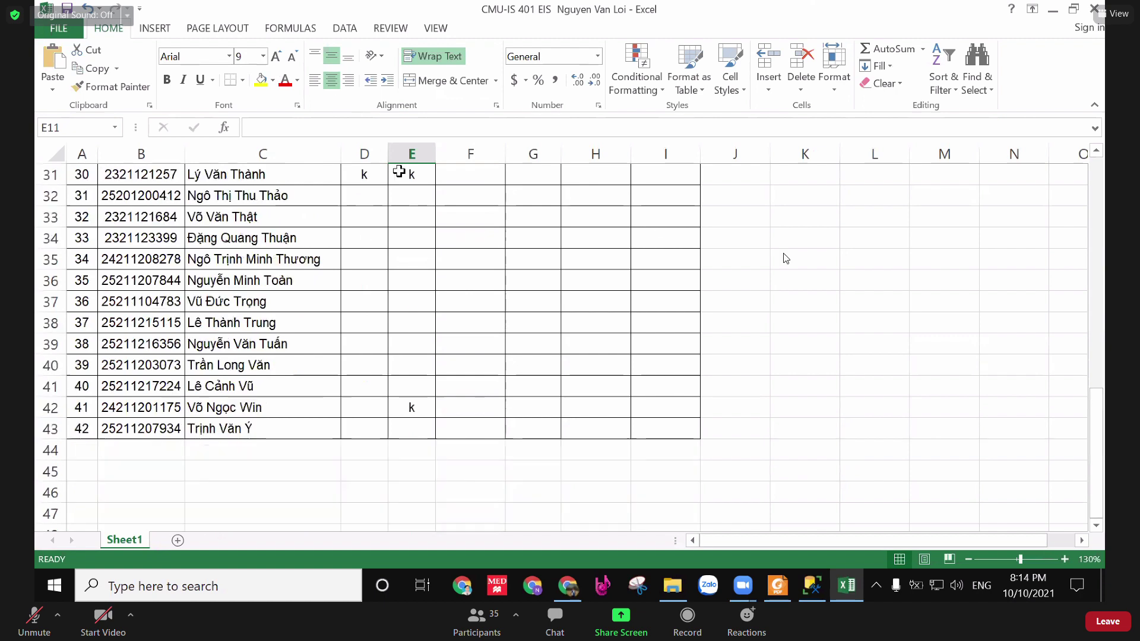
scroll(527, 282, up, 2)
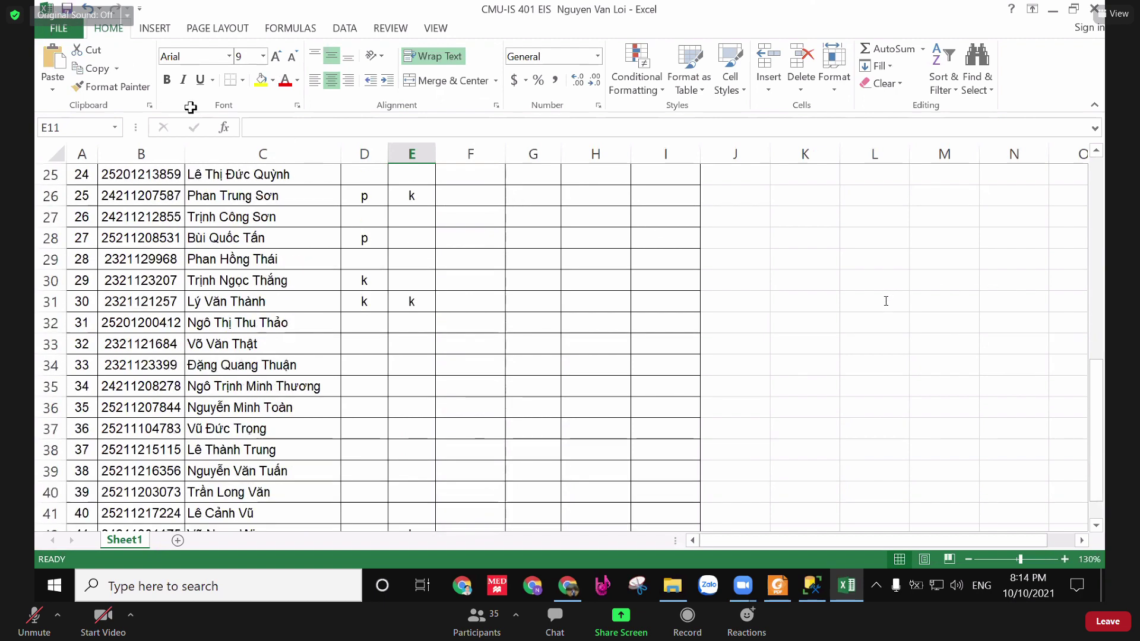
scroll(527, 282, up, 2)
scroll(527, 282, up, 5)
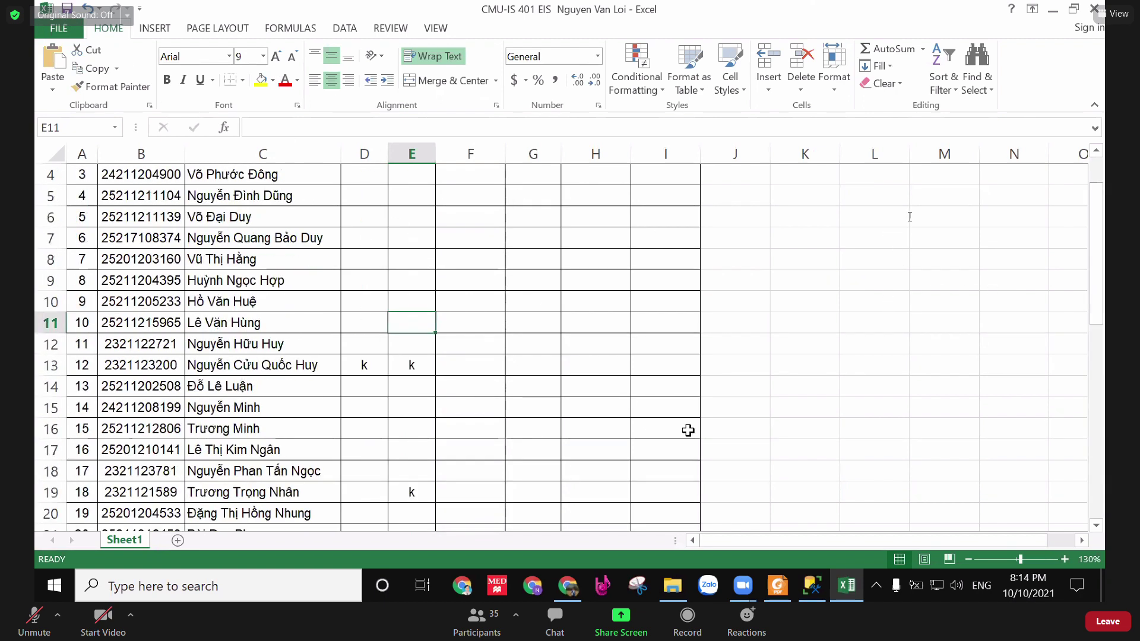
scroll(401, 165, up, 1)
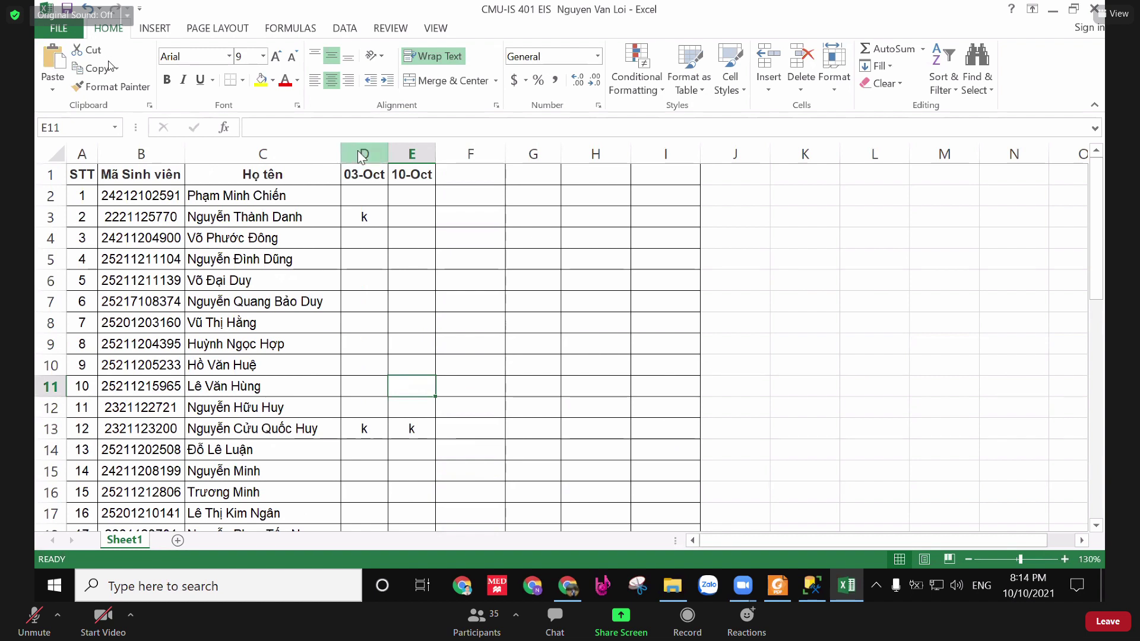
Insert a blank column before the 03-Oct column and narrow it
click(362, 154)
right_click(360, 153)
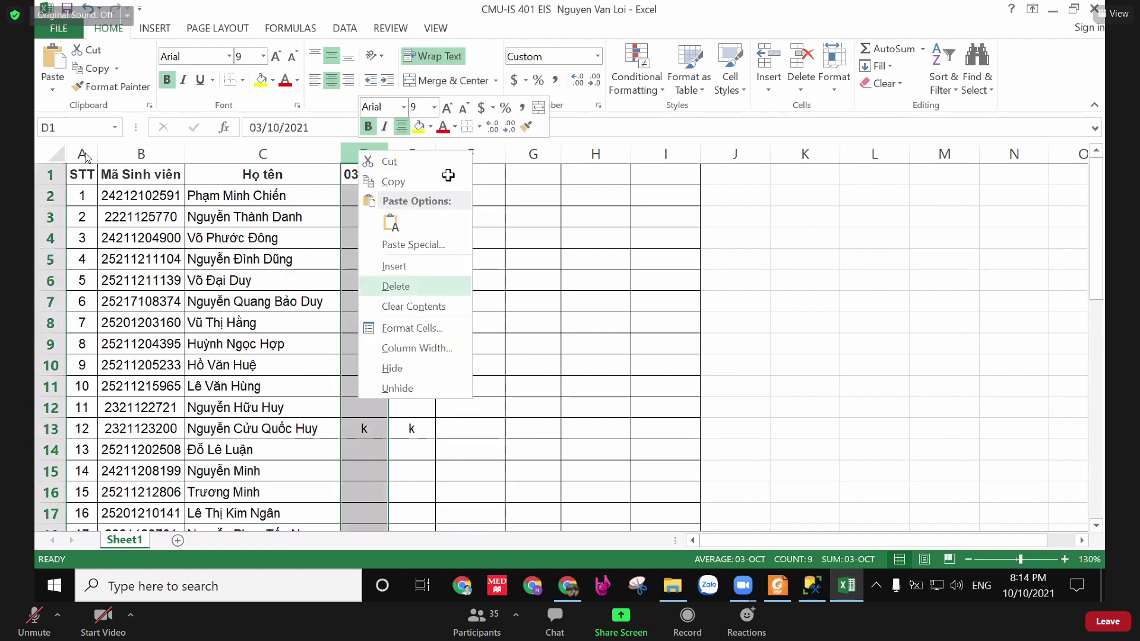
key(Return)
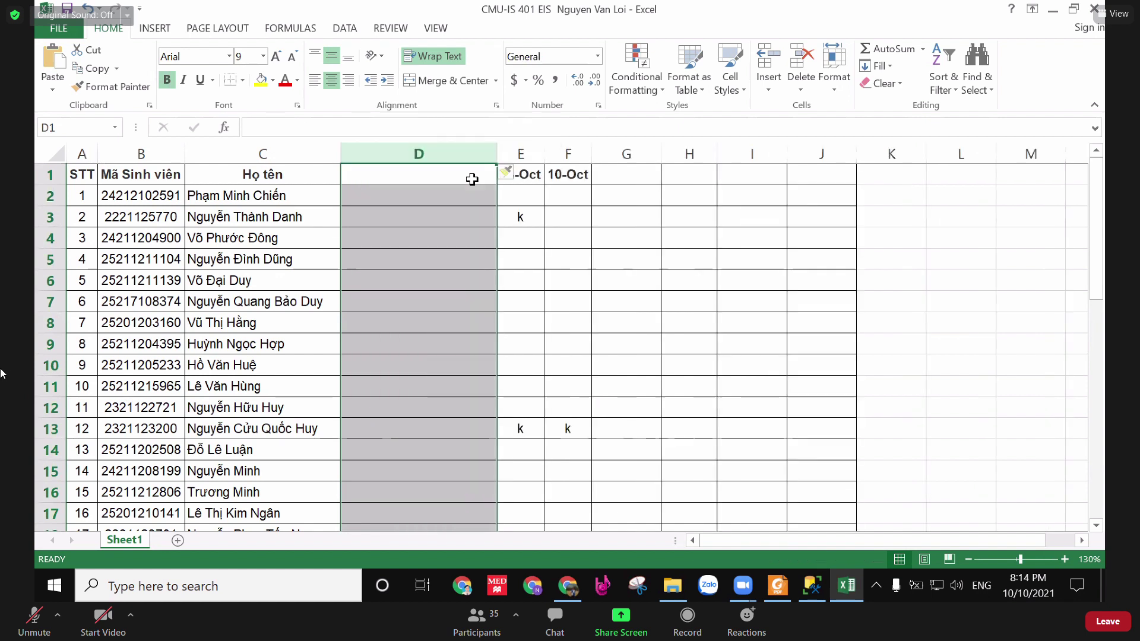
drag(427, 159, 395, 160)
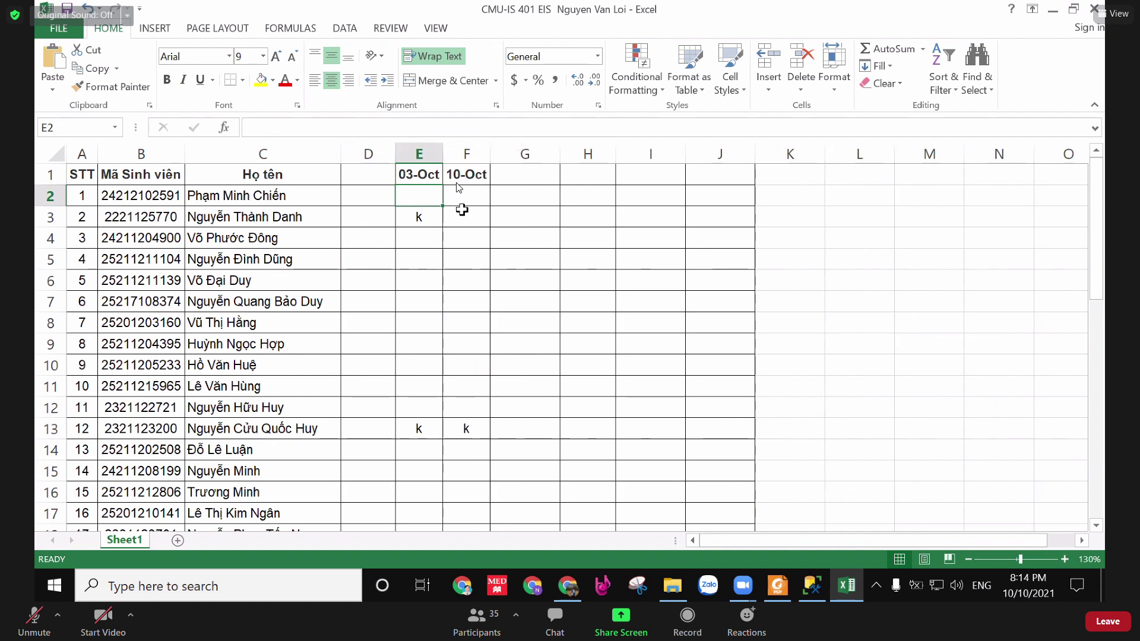
click(461, 210)
drag(395, 263, 706, 264)
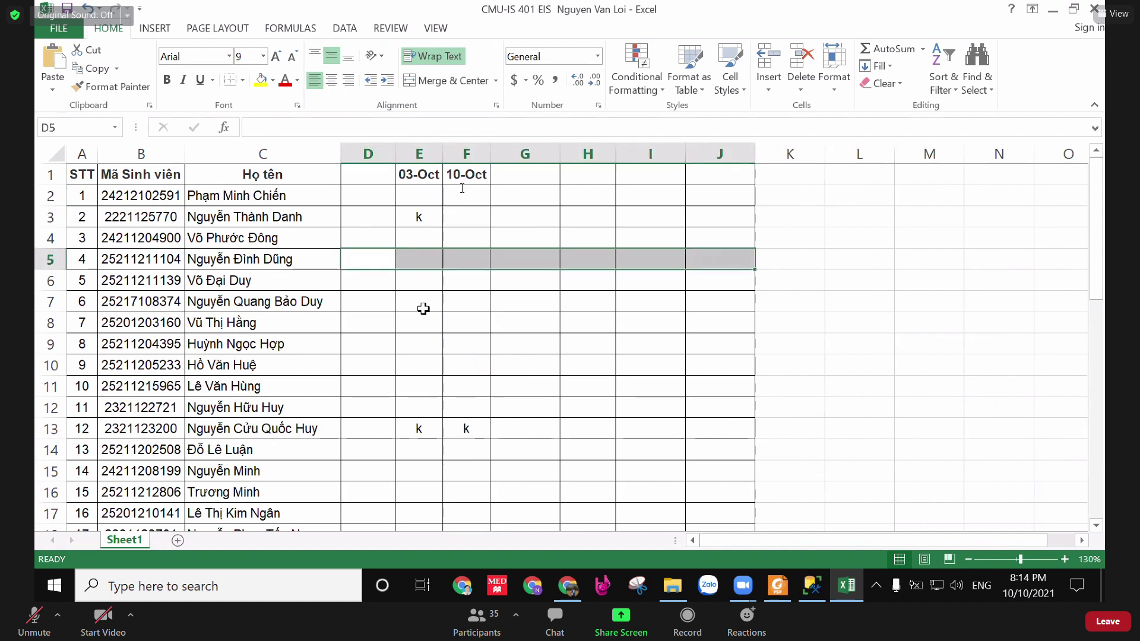
drag(376, 288, 475, 308)
click(475, 308)
click(372, 172)
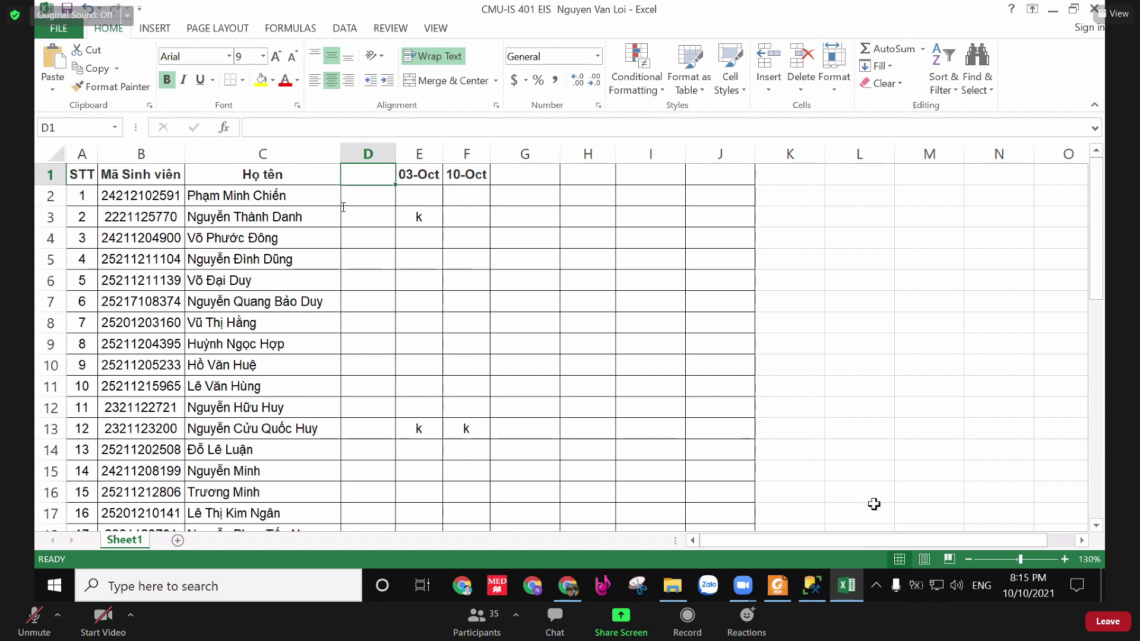
click(466, 181)
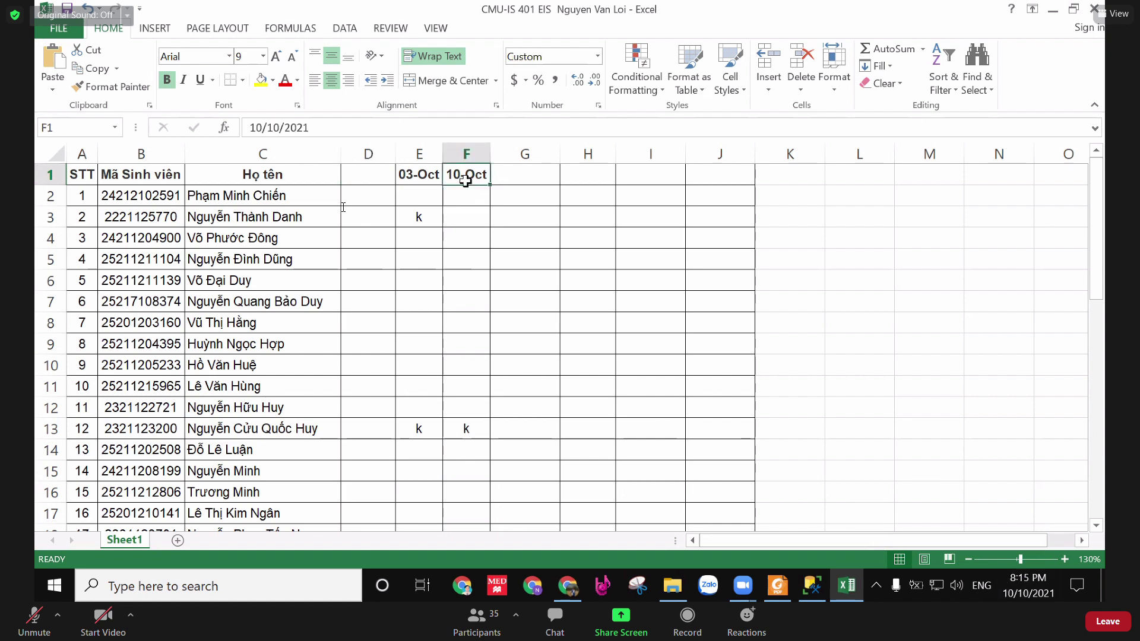
Insert a blank row above the header row of the attendance sheet
right_click(51, 174)
click(97, 288)
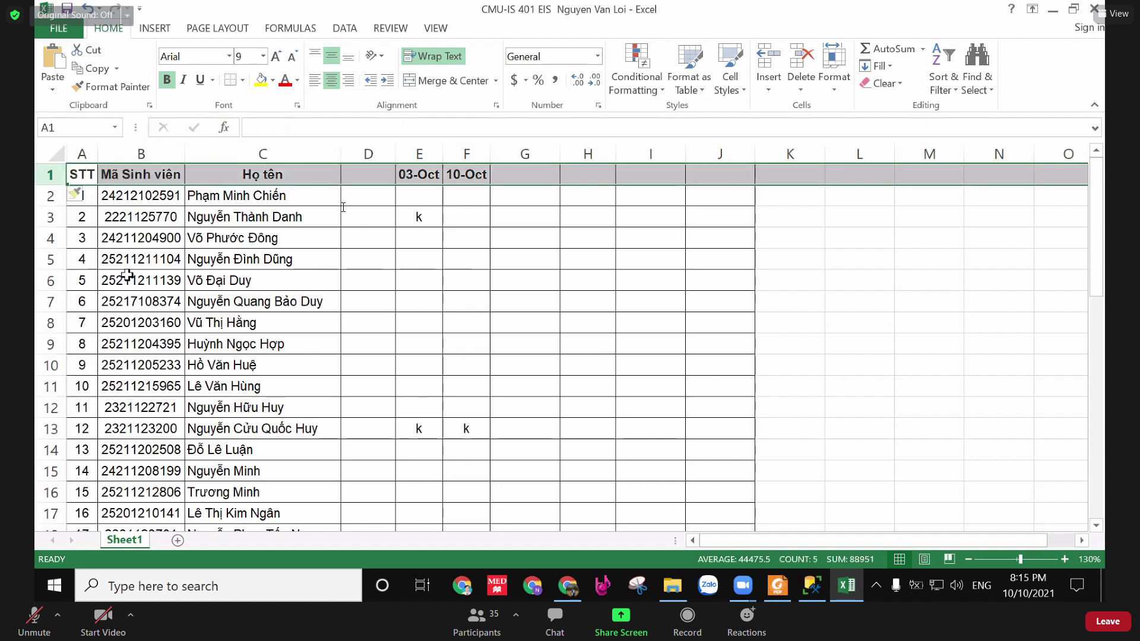
click(652, 231)
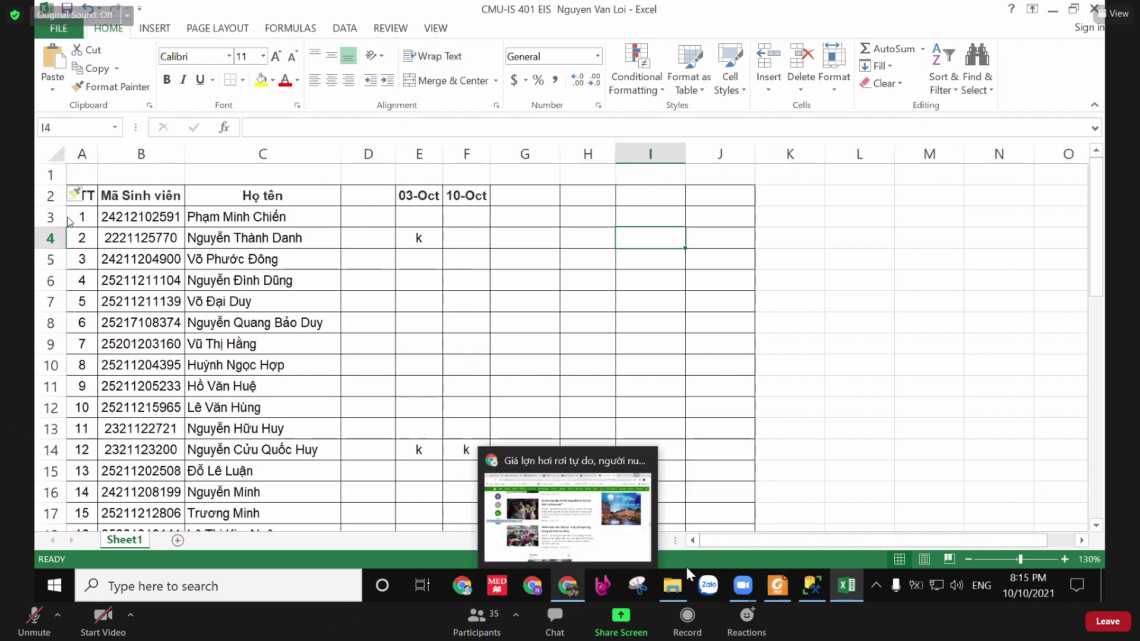
Open the Word document "Diem danh 29_8" and examine the participant screenshots under "Ngày 28/9" down to the "Ngày 5/9" heading
mouse_move(672, 586)
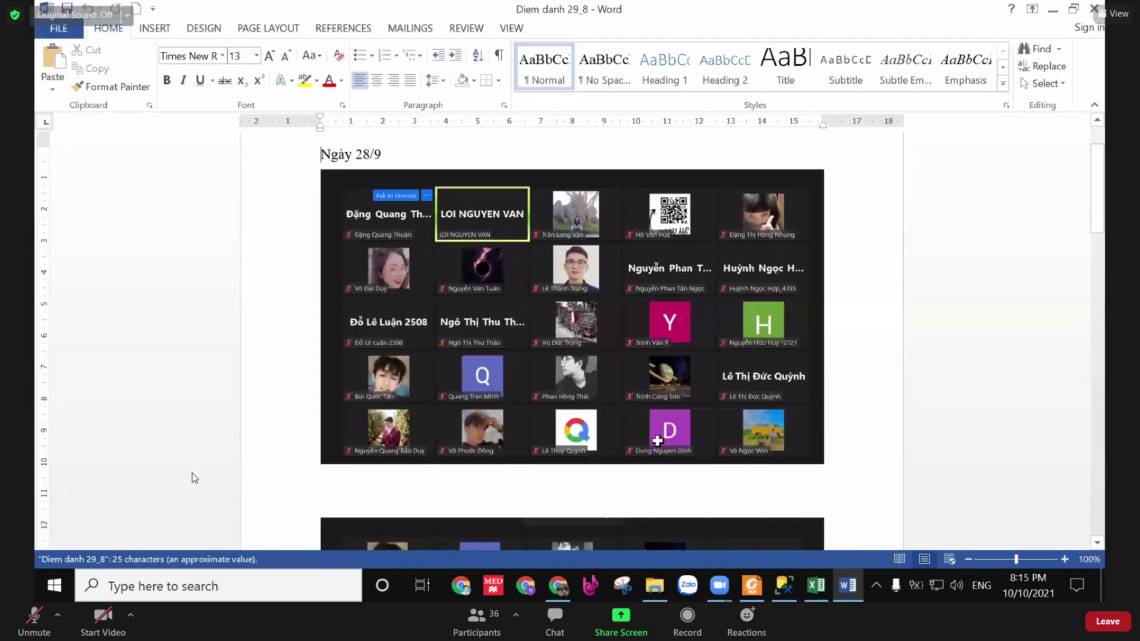
scroll(527, 475, down, 2)
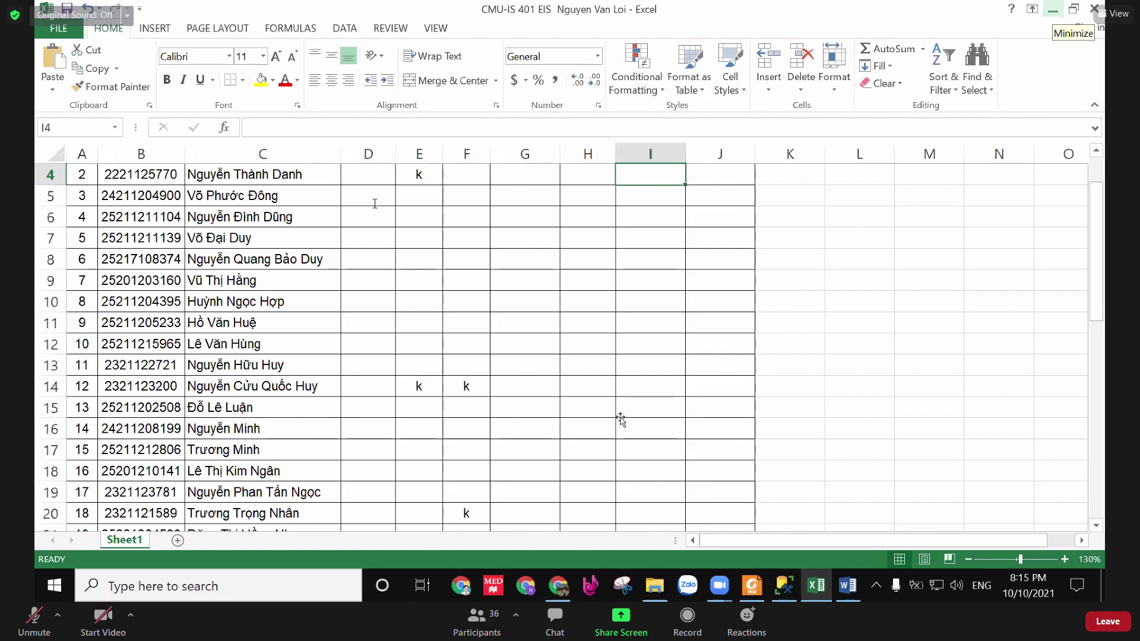
key(alt+Tab)
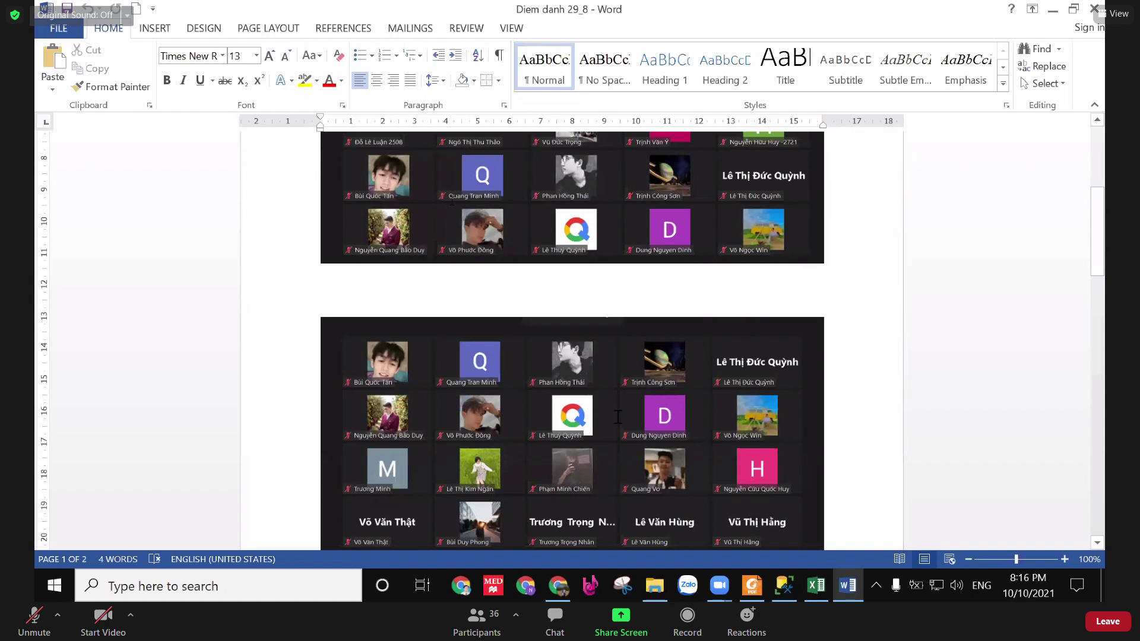
scroll(616, 419, down, 5)
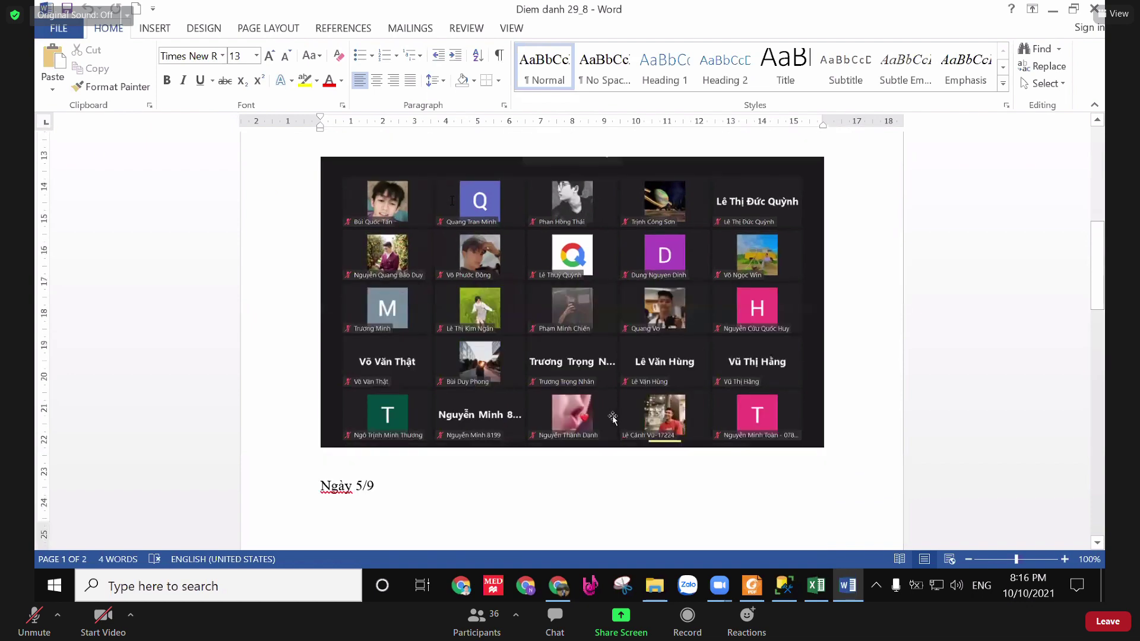
scroll(613, 420, down, 3)
scroll(613, 419, up, 6)
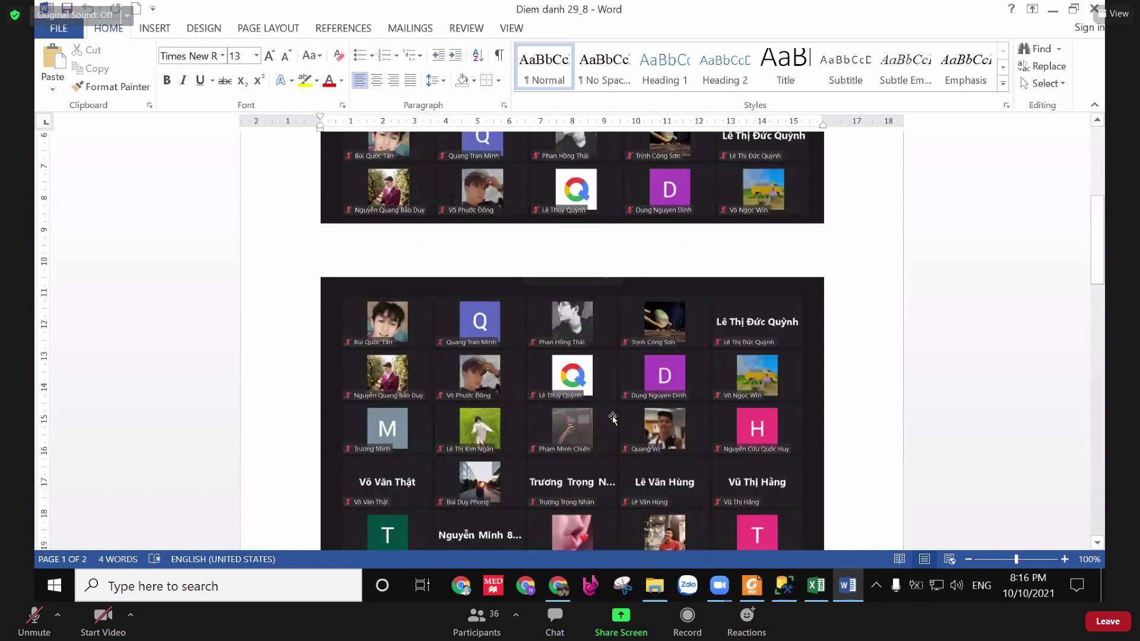
scroll(452, 201, up, 9)
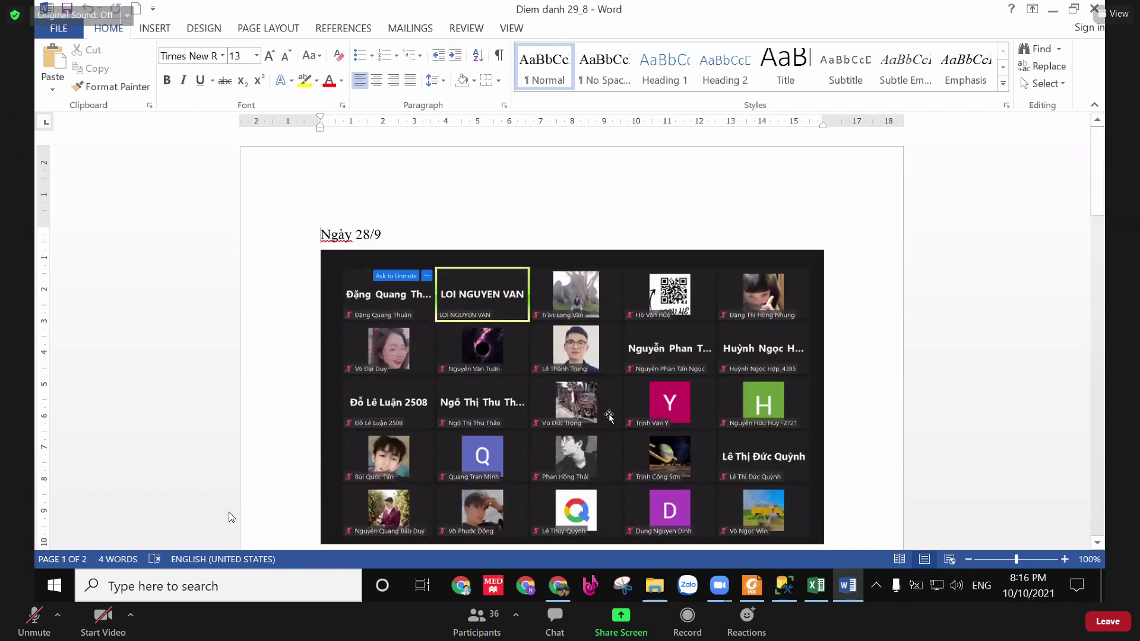
scroll(223, 502, down, 1)
scroll(201, 492, down, 3)
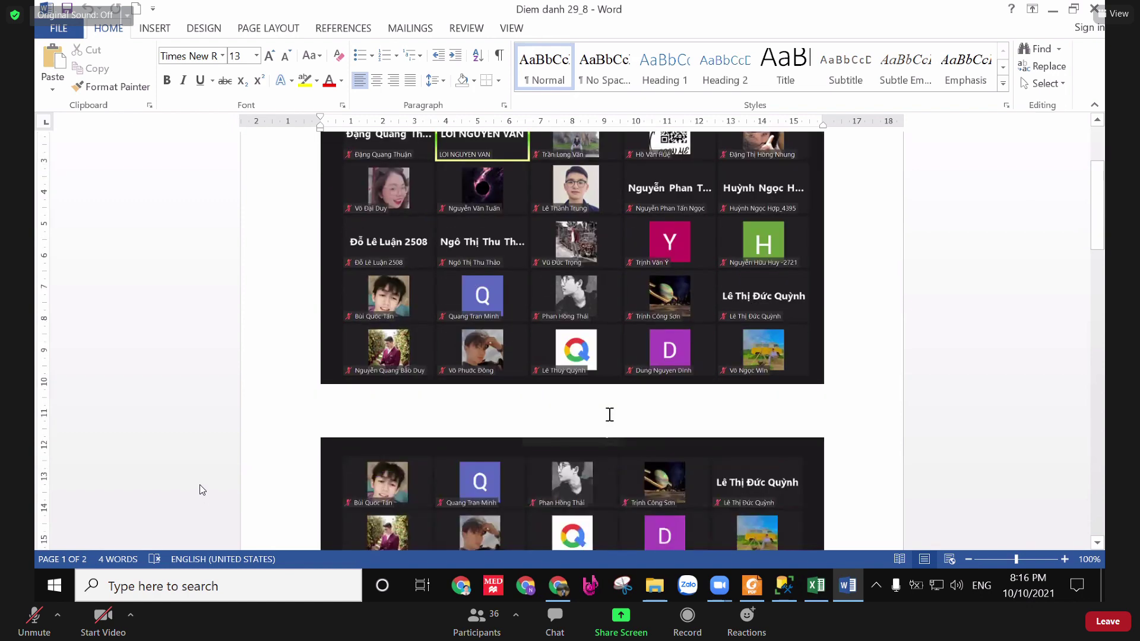
scroll(200, 485, down, 6)
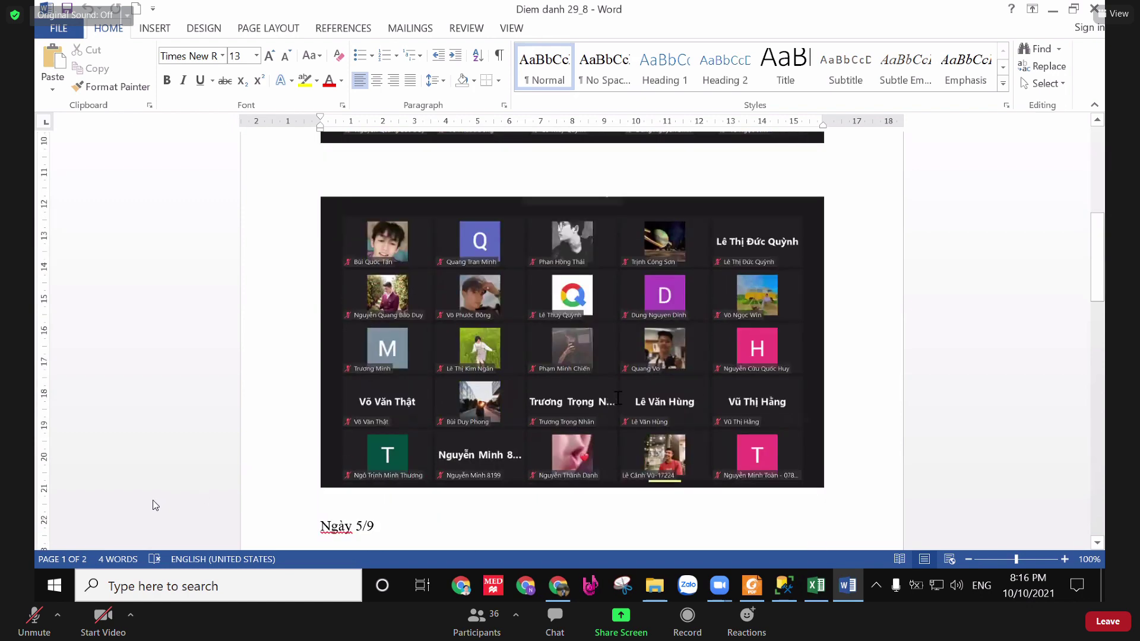
scroll(636, 378, down, 3)
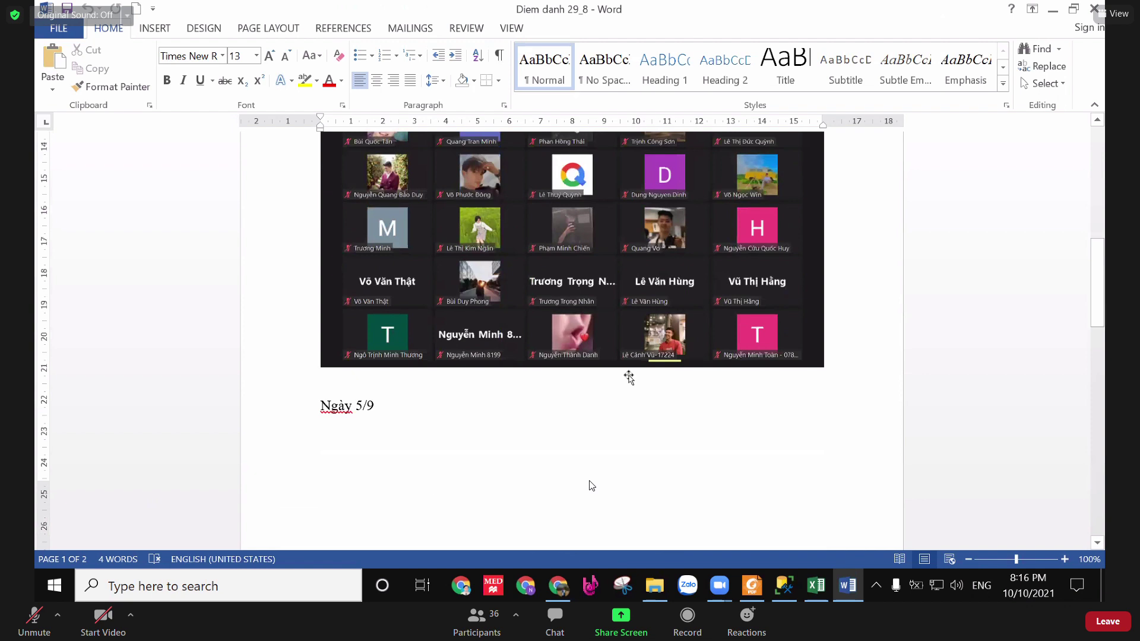
scroll(627, 377, down, 1)
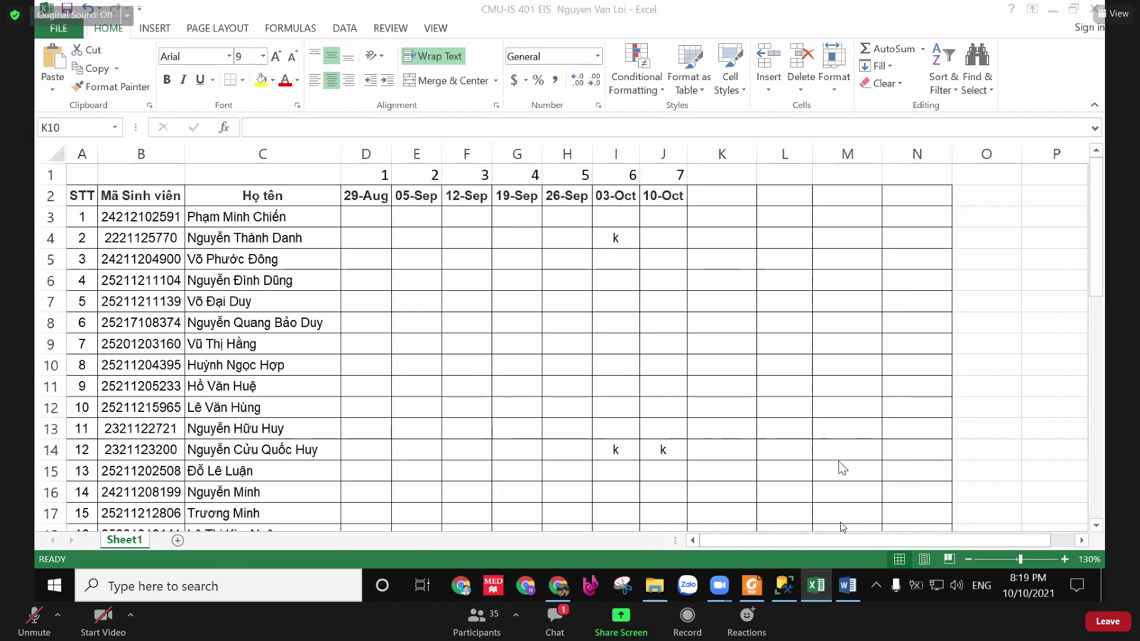
Switch to the empty query window in SQL Server Management Studio
click(784, 585)
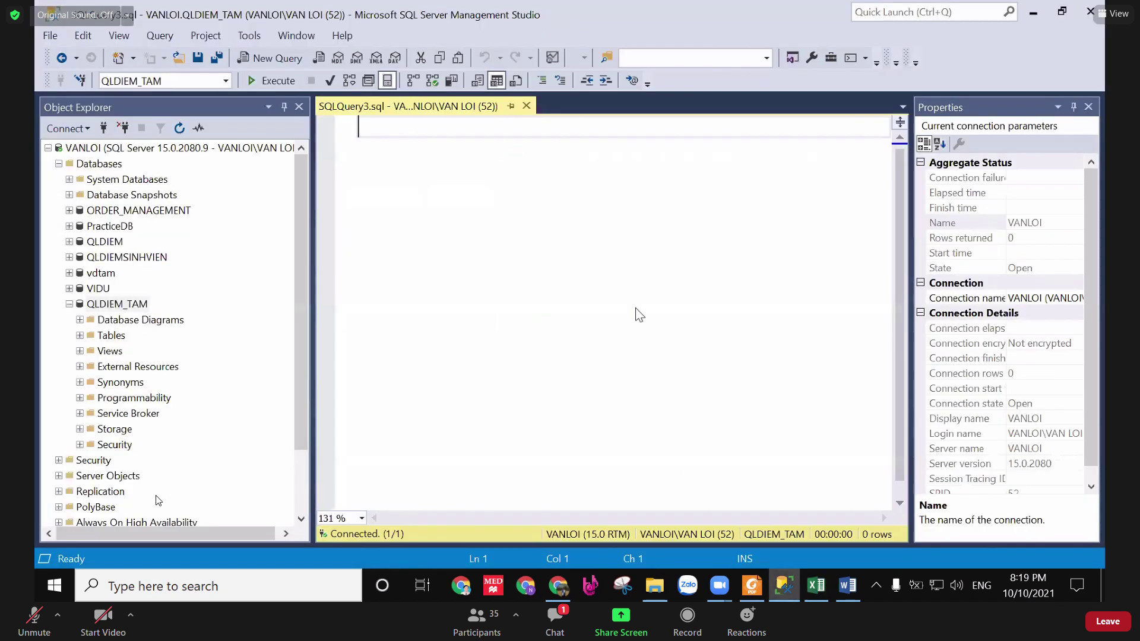